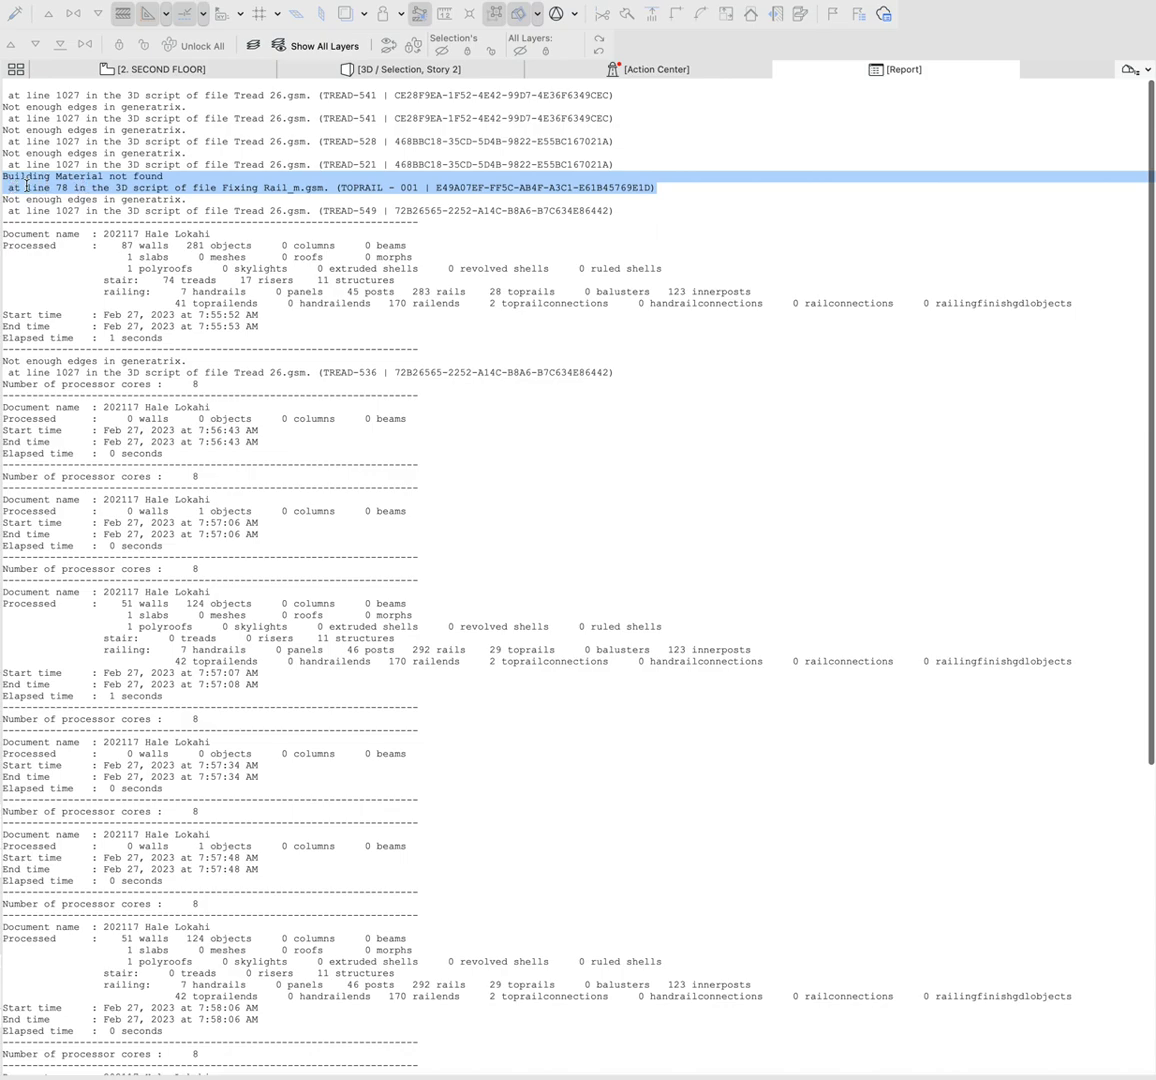
Step: Examine the Building Material not found entry in the report, noting the Fixing Rail_m.gsm file and the TOPRAIL - 001 element ID
{"action": "left_click", "coordinate": [368, 187]}
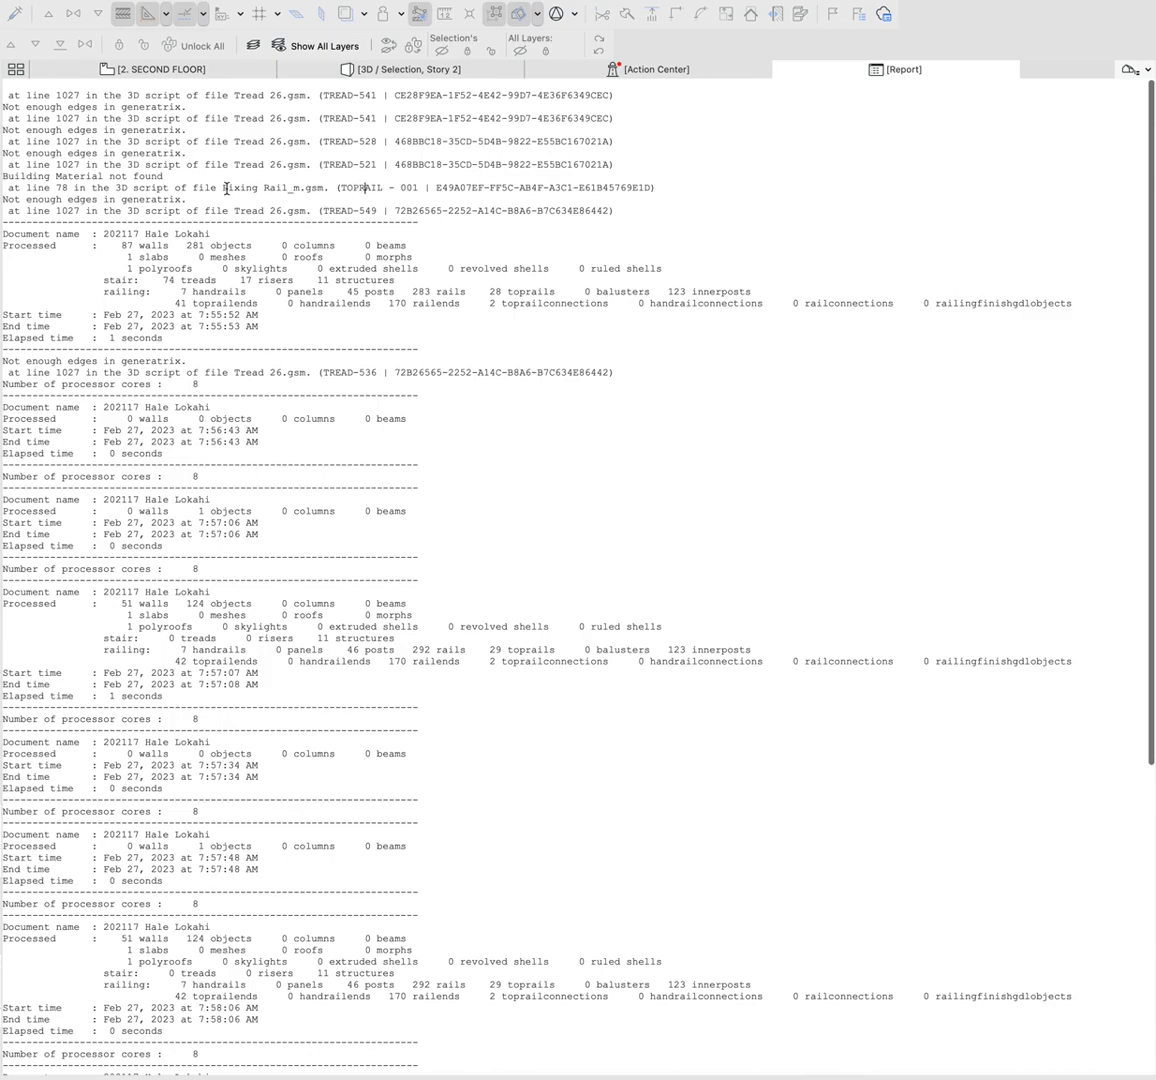
{"action": "left_click_drag", "start_coordinate": [222, 188], "coordinate": [322, 190]}
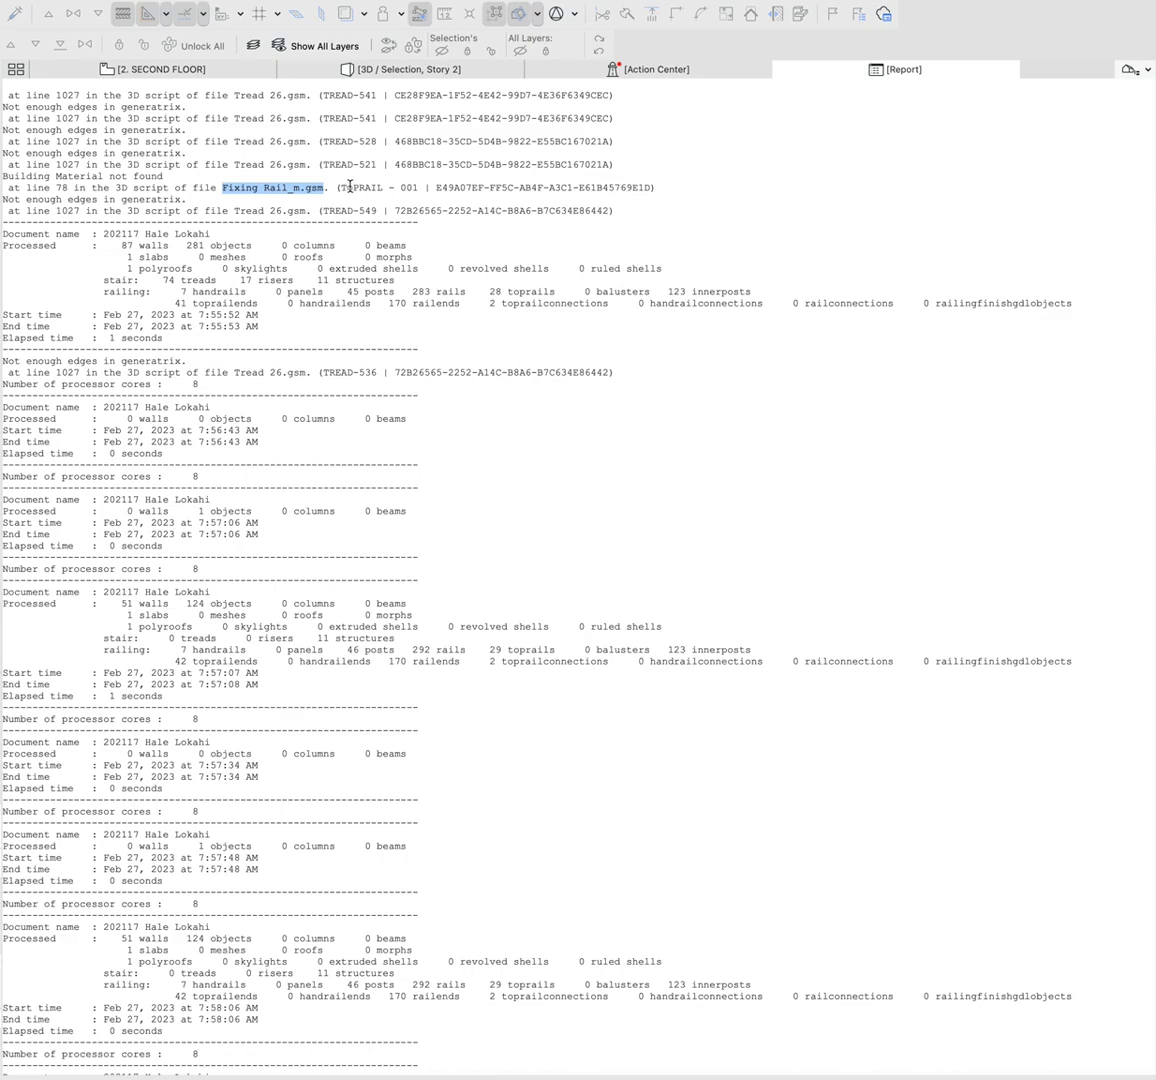
{"action": "left_click_drag", "start_coordinate": [341, 188], "coordinate": [414, 190]}
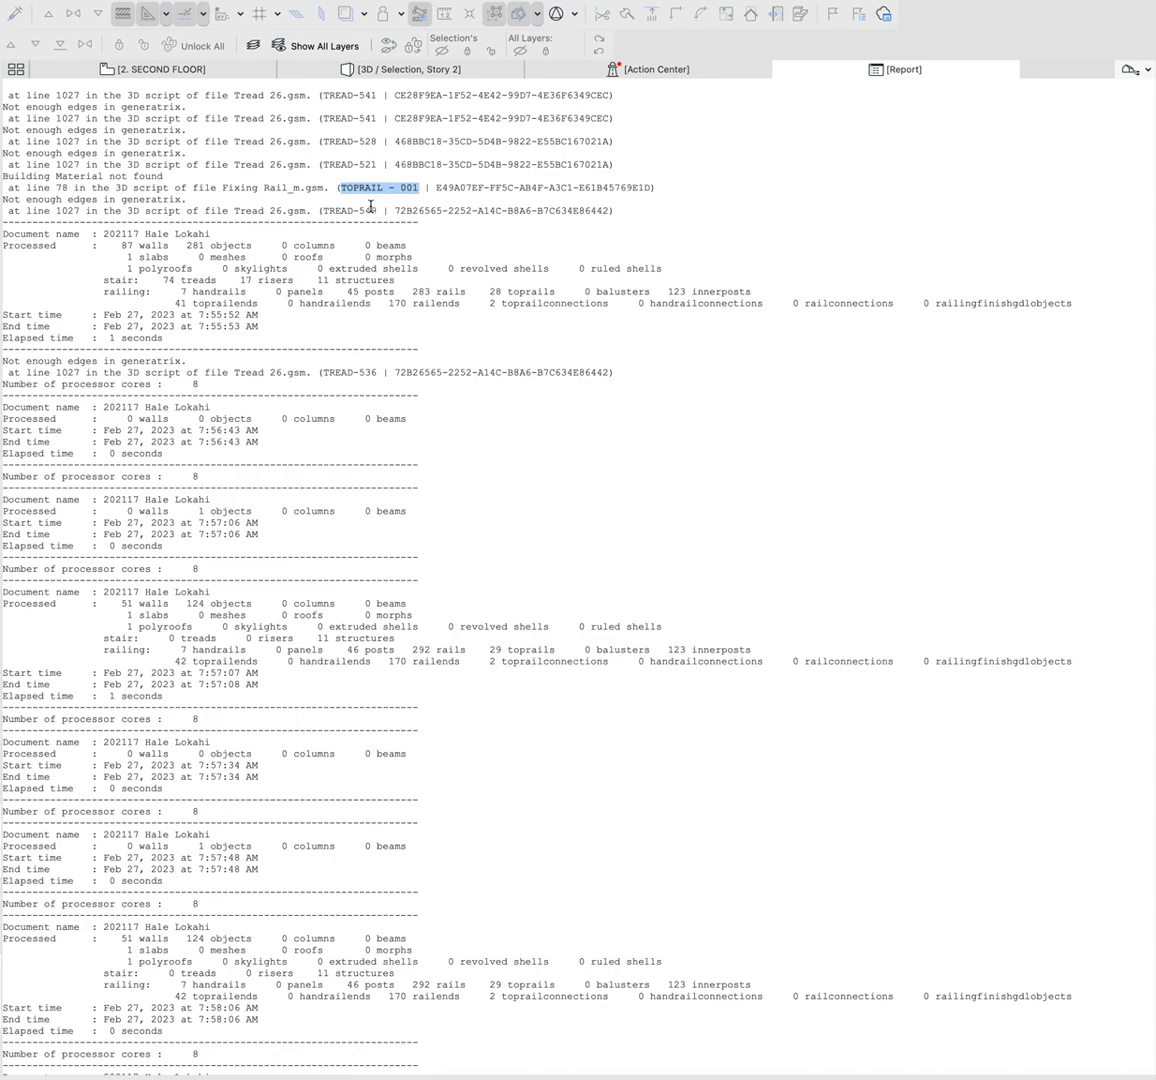
Step: Find and select the railing in 3D whose Unique ID contains the report's E49A07EF-FF5C-AB4F-A3C1-E61B45769E1D
{"action": "left_click_drag", "start_coordinate": [436, 188], "coordinate": [651, 193]}
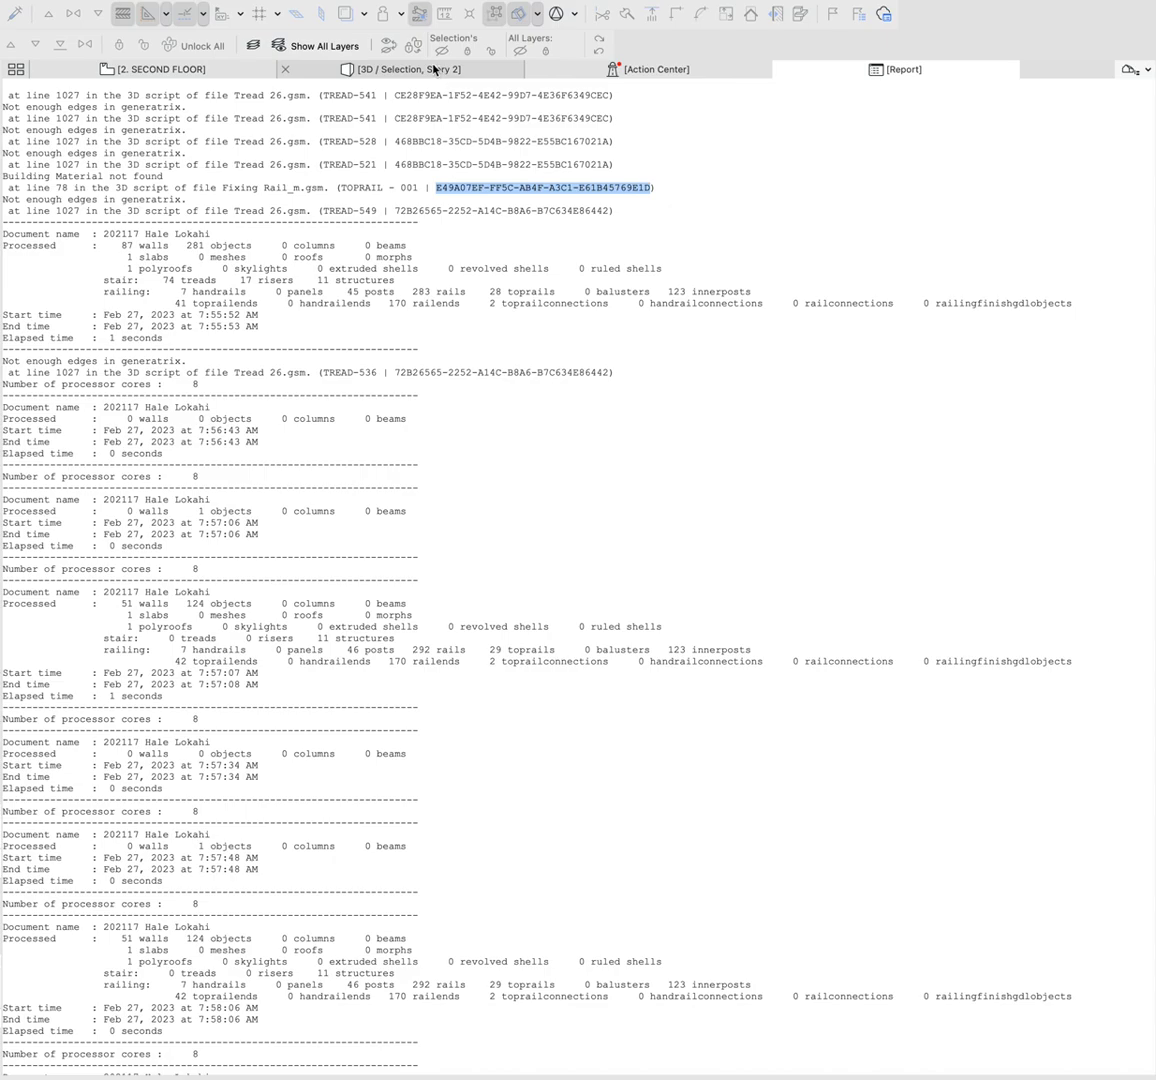
{"action": "left_click", "coordinate": [437, 70]}
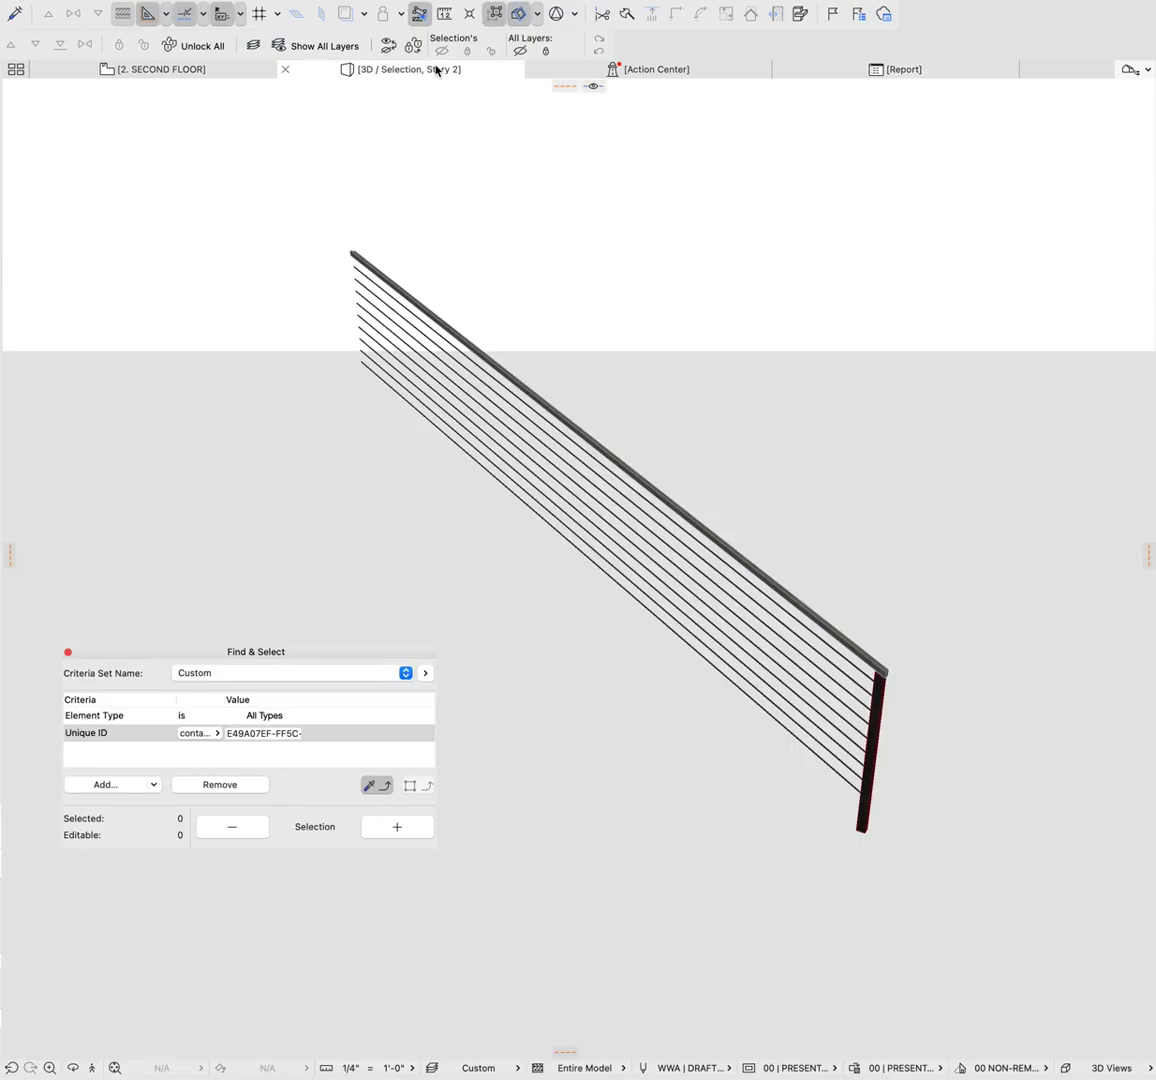
{"action": "left_click", "coordinate": [260, 737]}
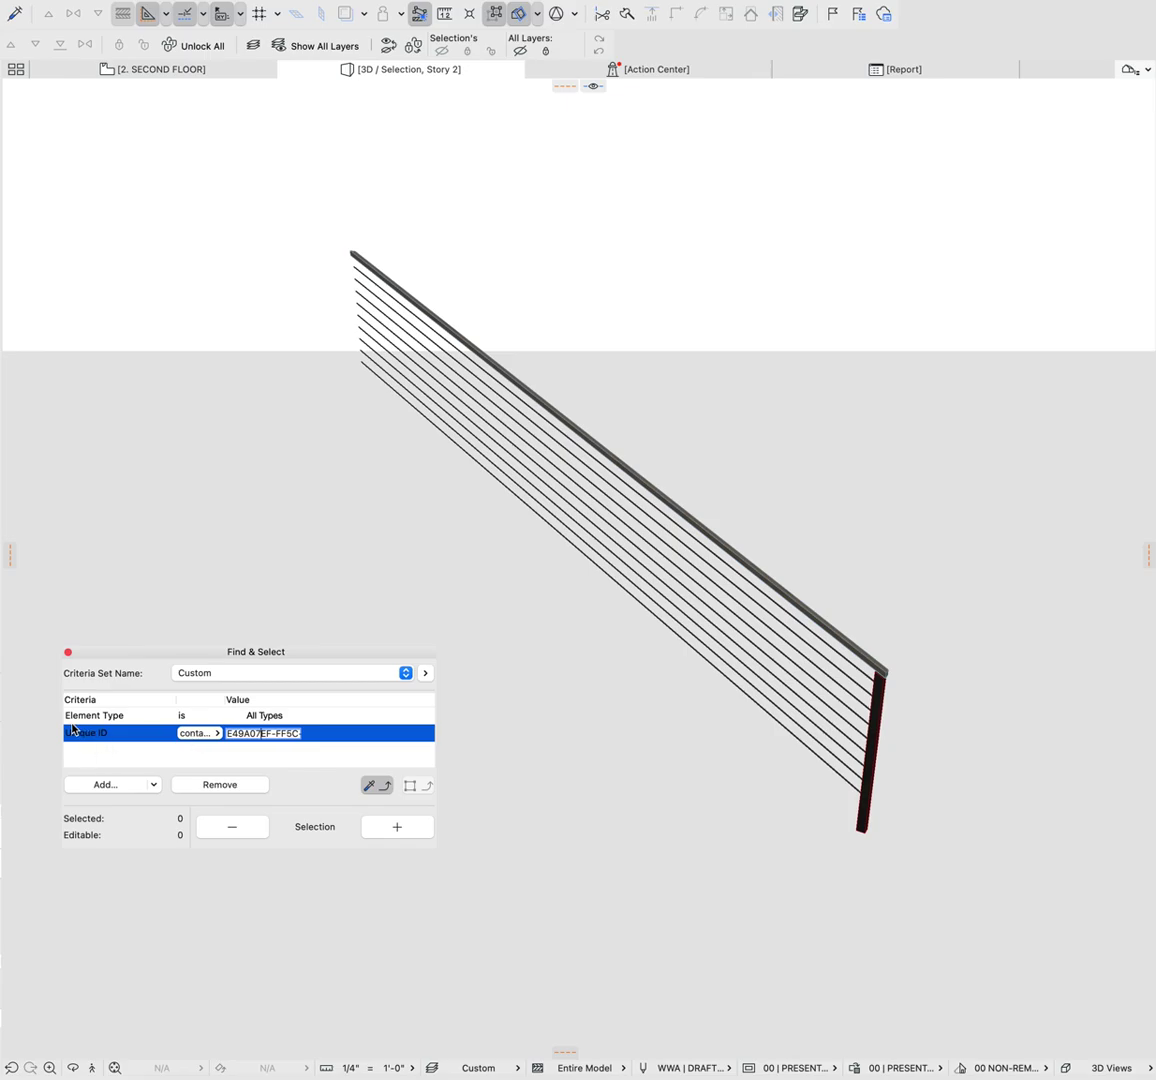
{"action": "left_click", "coordinate": [388, 832]}
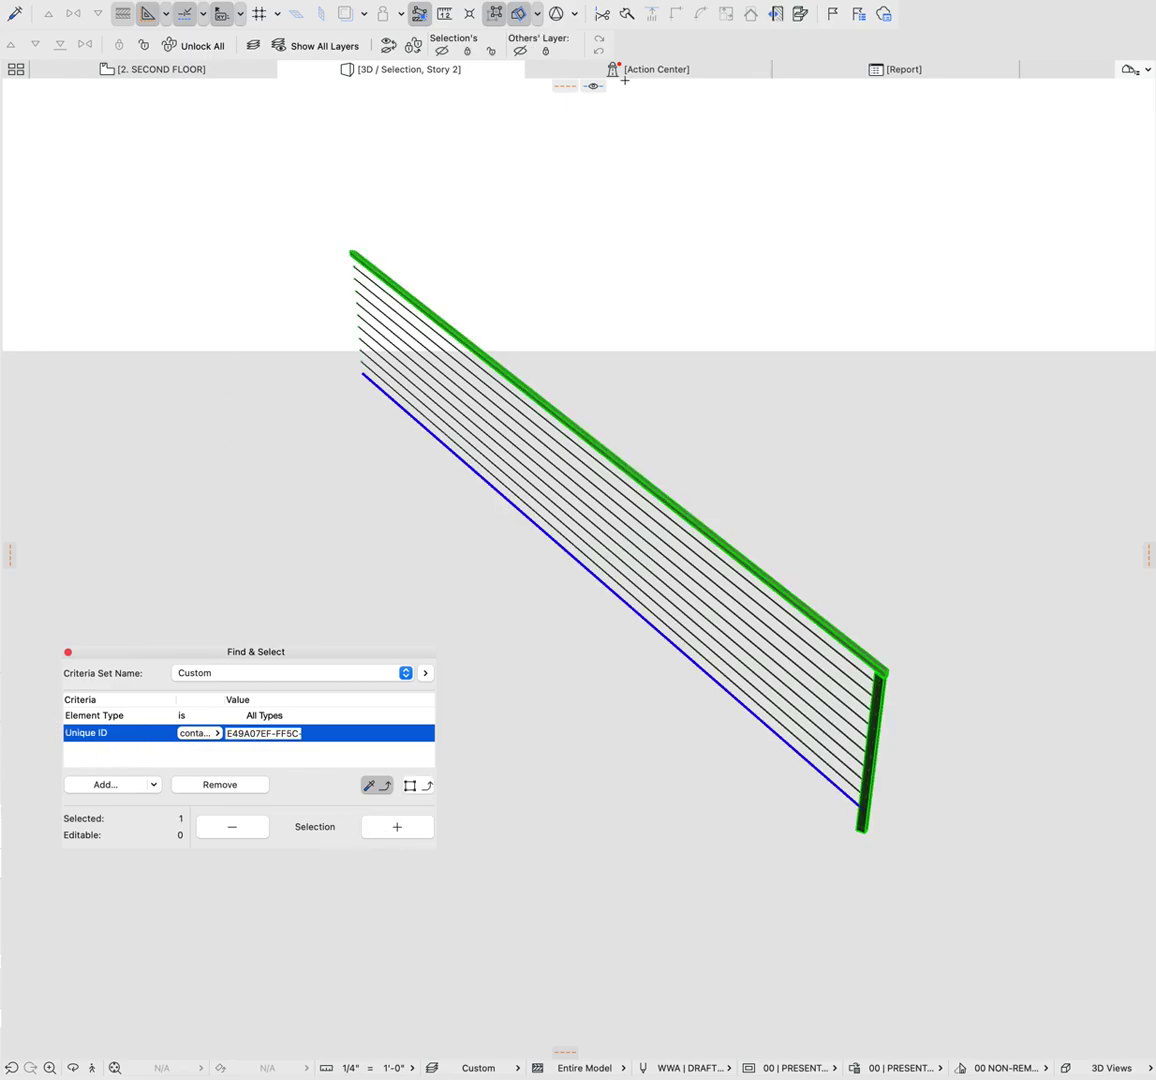
Step: Recheck the missing-material entry in the report, and inspect the Fixing settings of the selected railing's toprail
{"action": "left_click", "coordinate": [846, 72]}
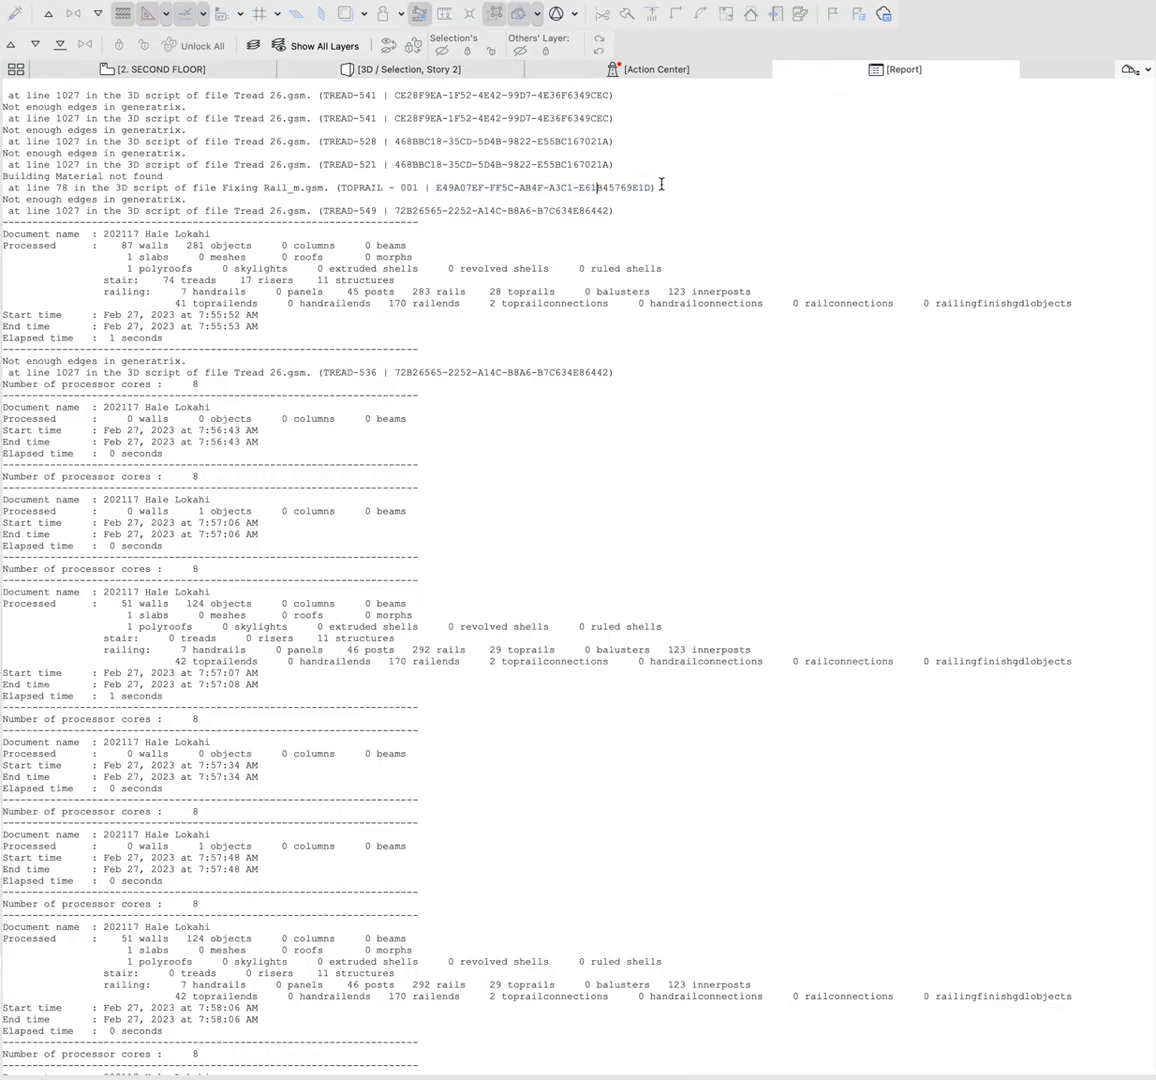
{"action": "left_click_drag", "start_coordinate": [660, 185], "coordinate": [2, 176]}
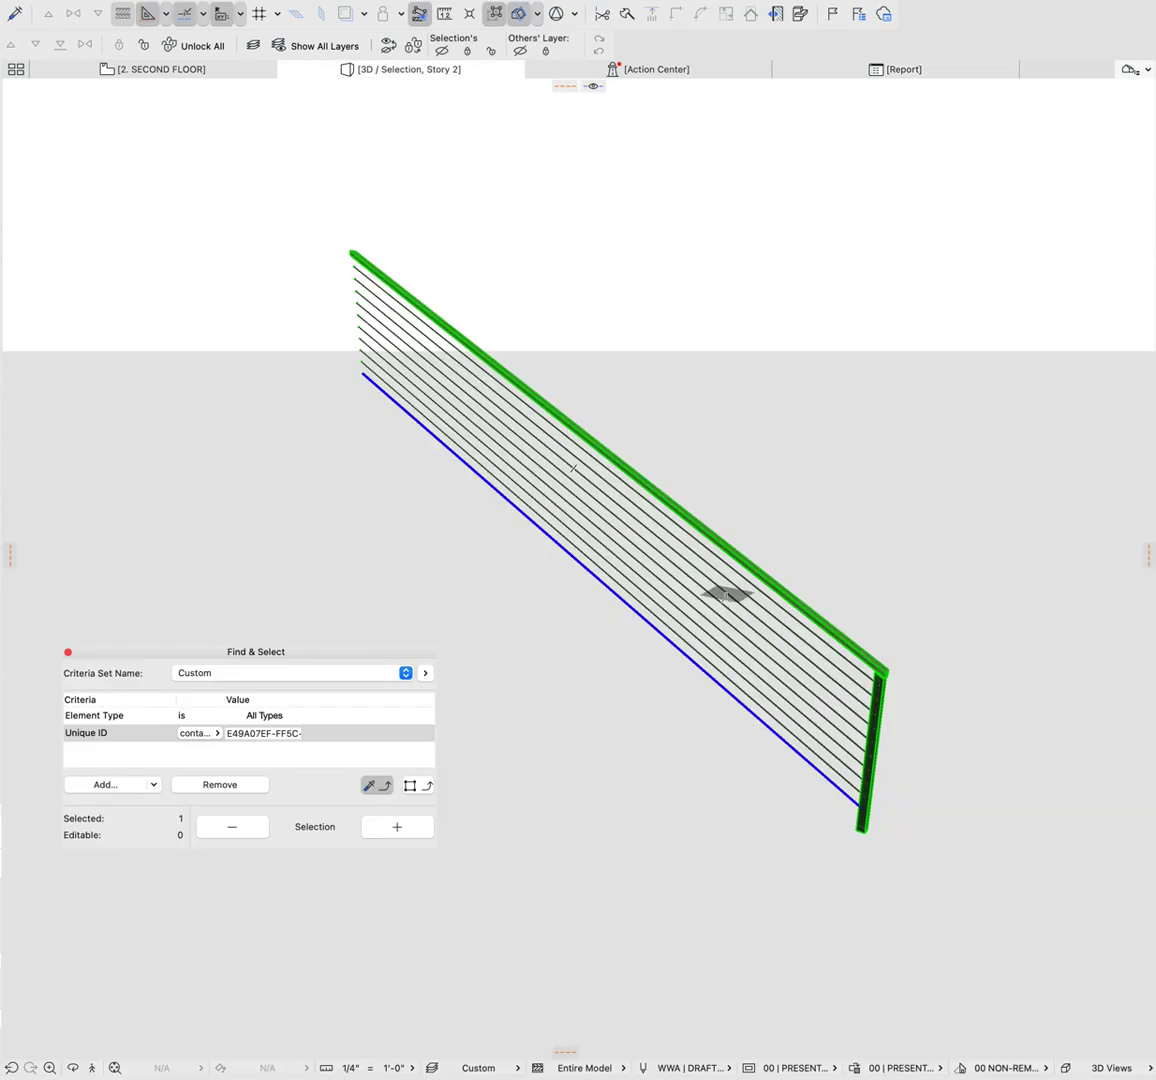
{"action": "double_click", "coordinate": [775, 626]}
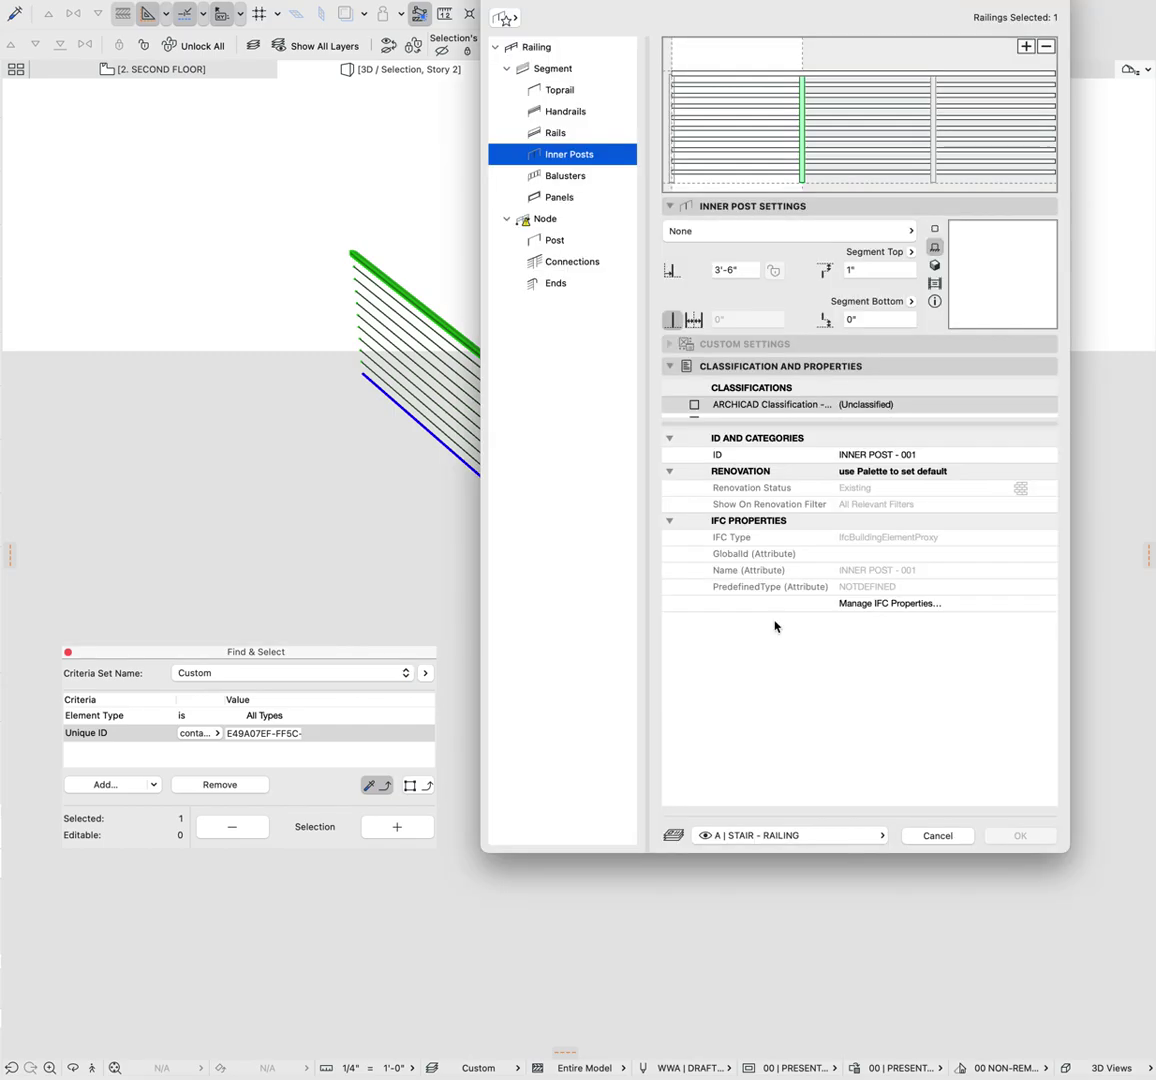
{"action": "left_click", "coordinate": [723, 74]}
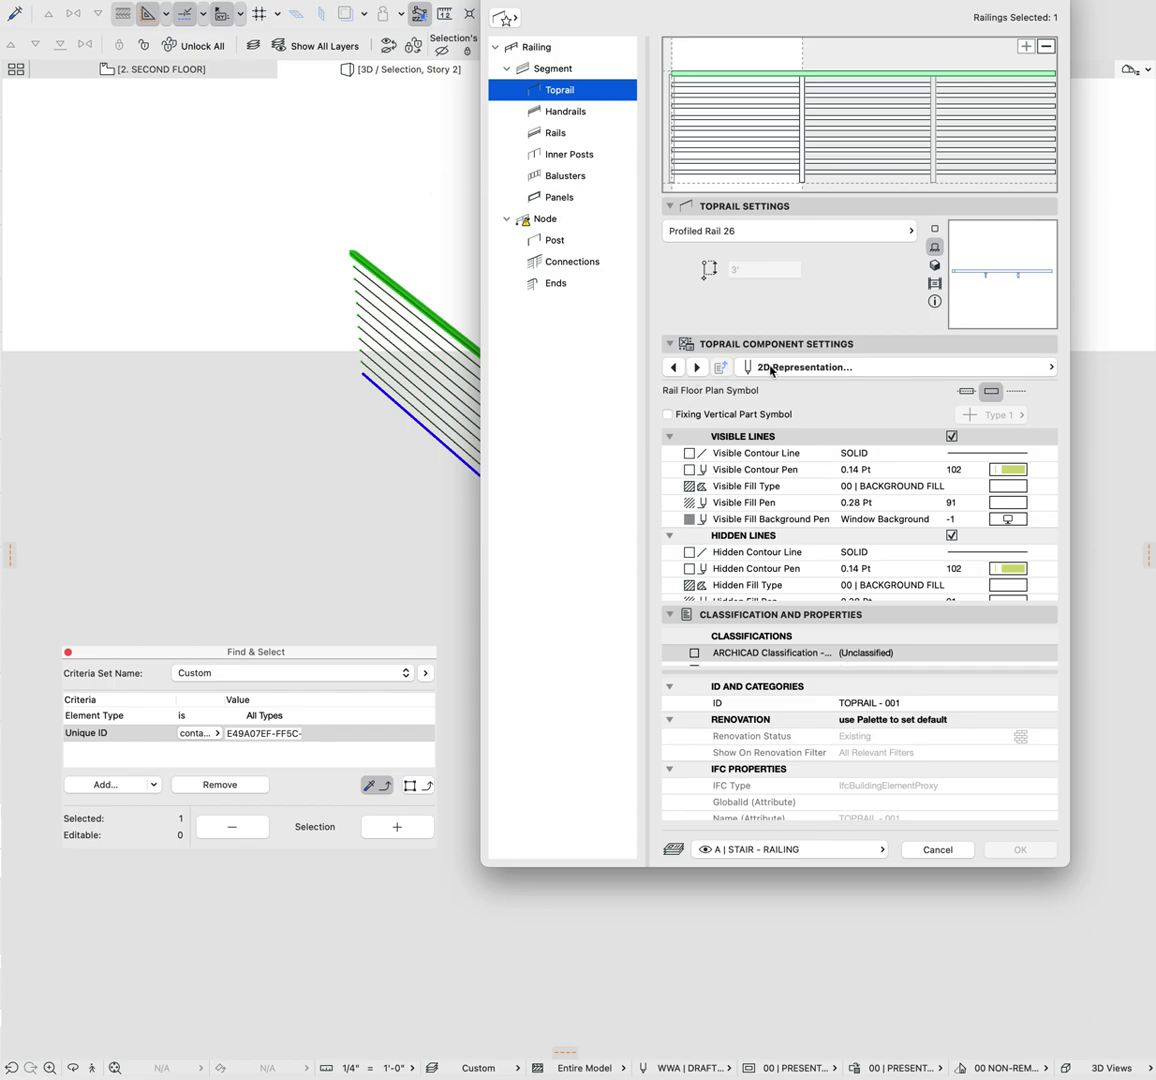
{"action": "left_click", "coordinate": [850, 367]}
{"action": "left_click", "coordinate": [1105, 388]}
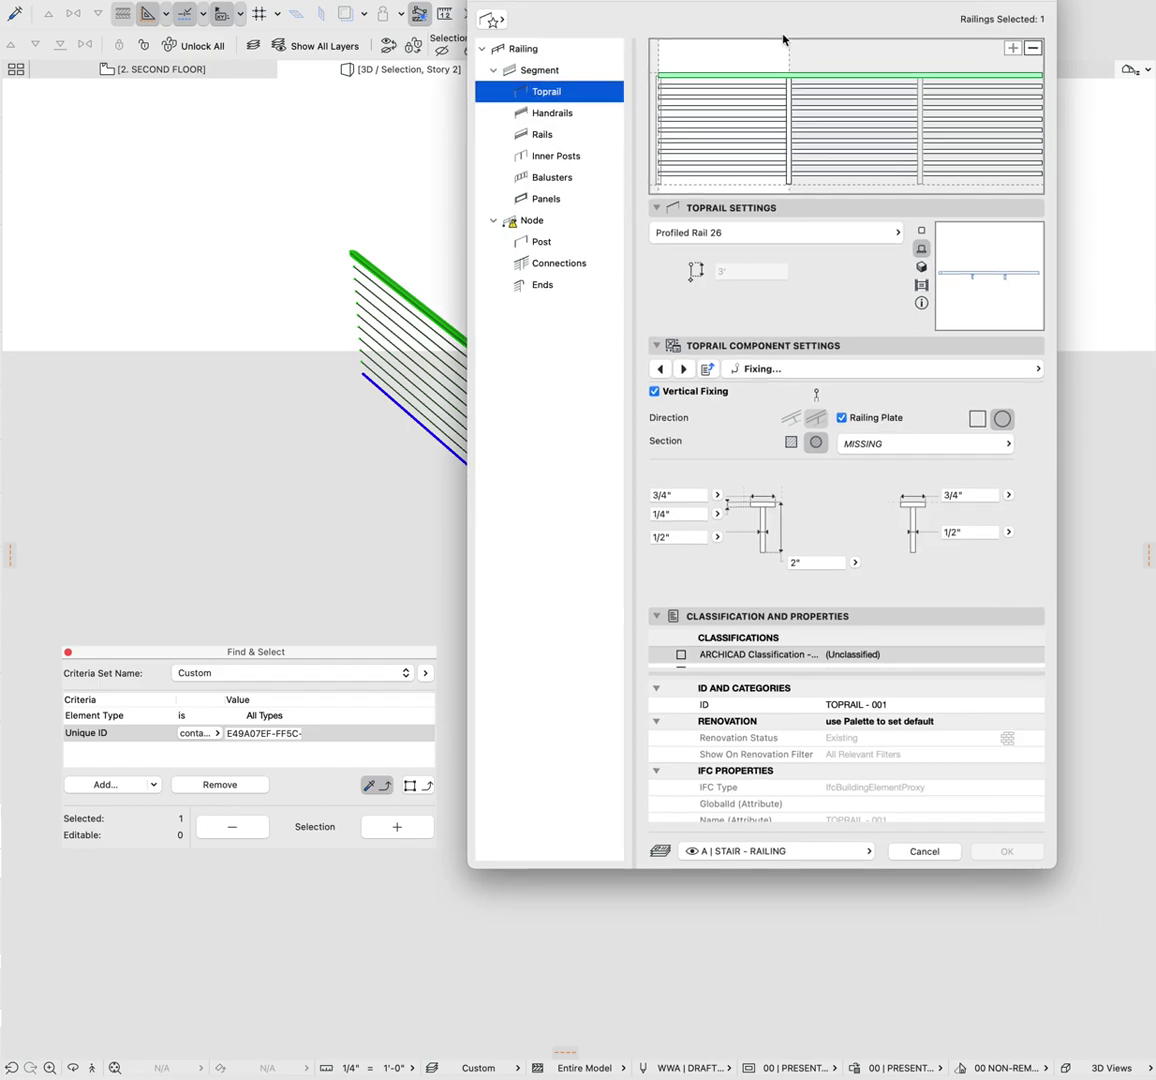
{"action": "key", "text": "Escape"}
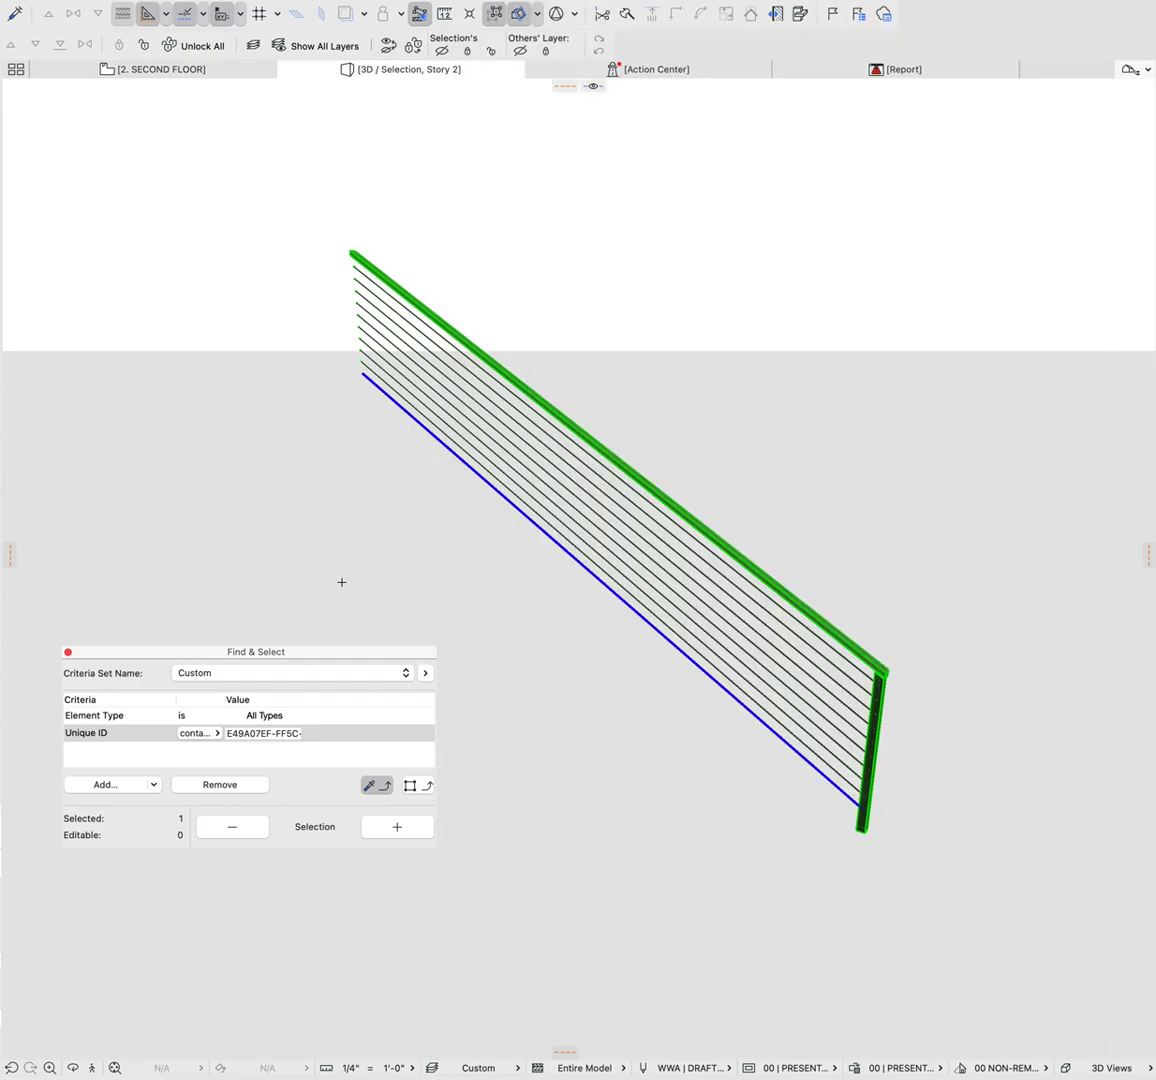
Step: Open the Fixing settings of the selected railing's toprail, and switch Vertical Fixing off and back on
{"action": "double_click", "coordinate": [798, 697]}
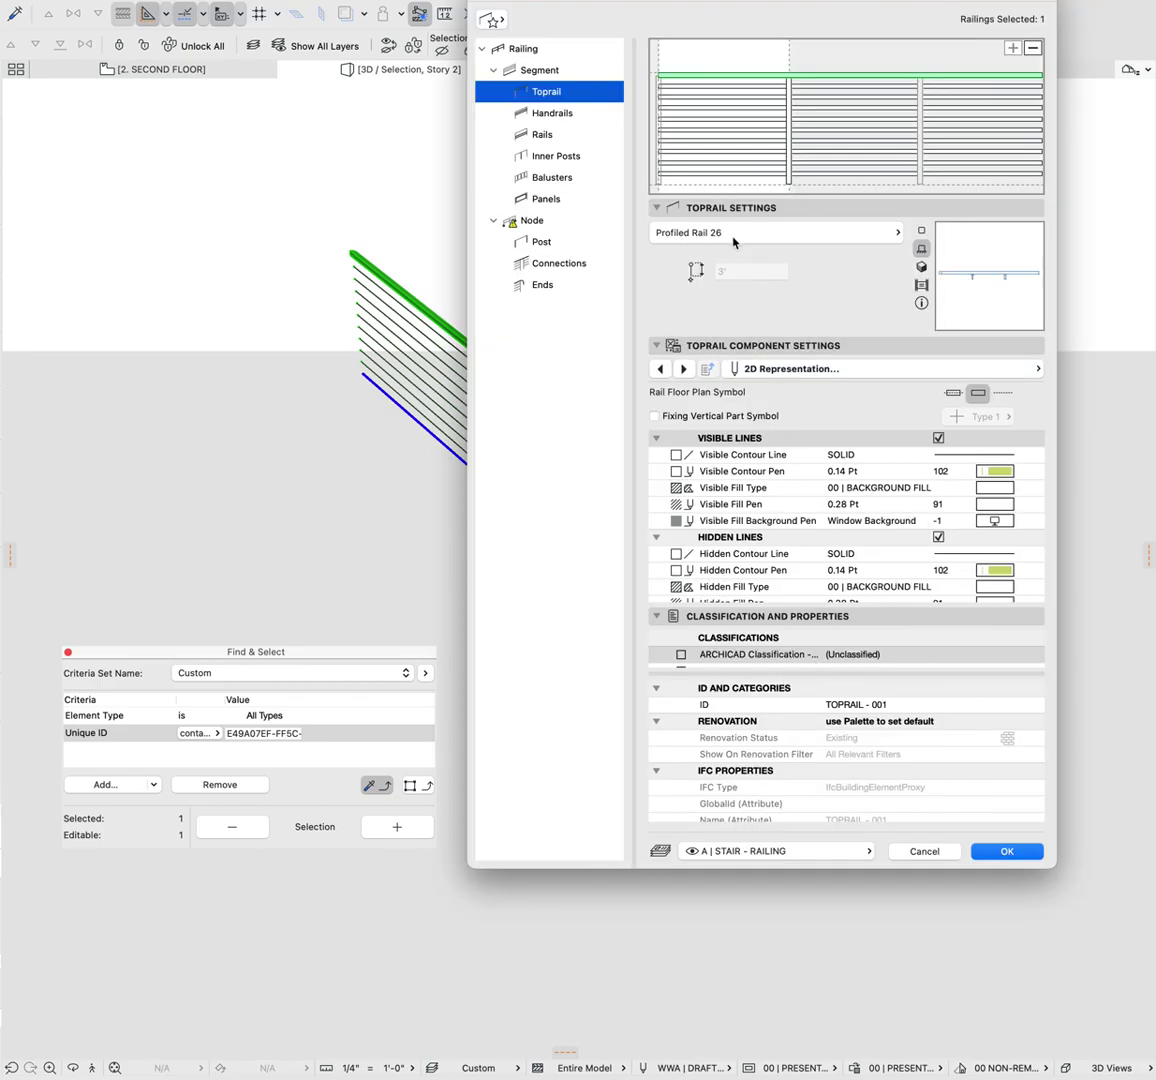
{"action": "left_click", "coordinate": [790, 369]}
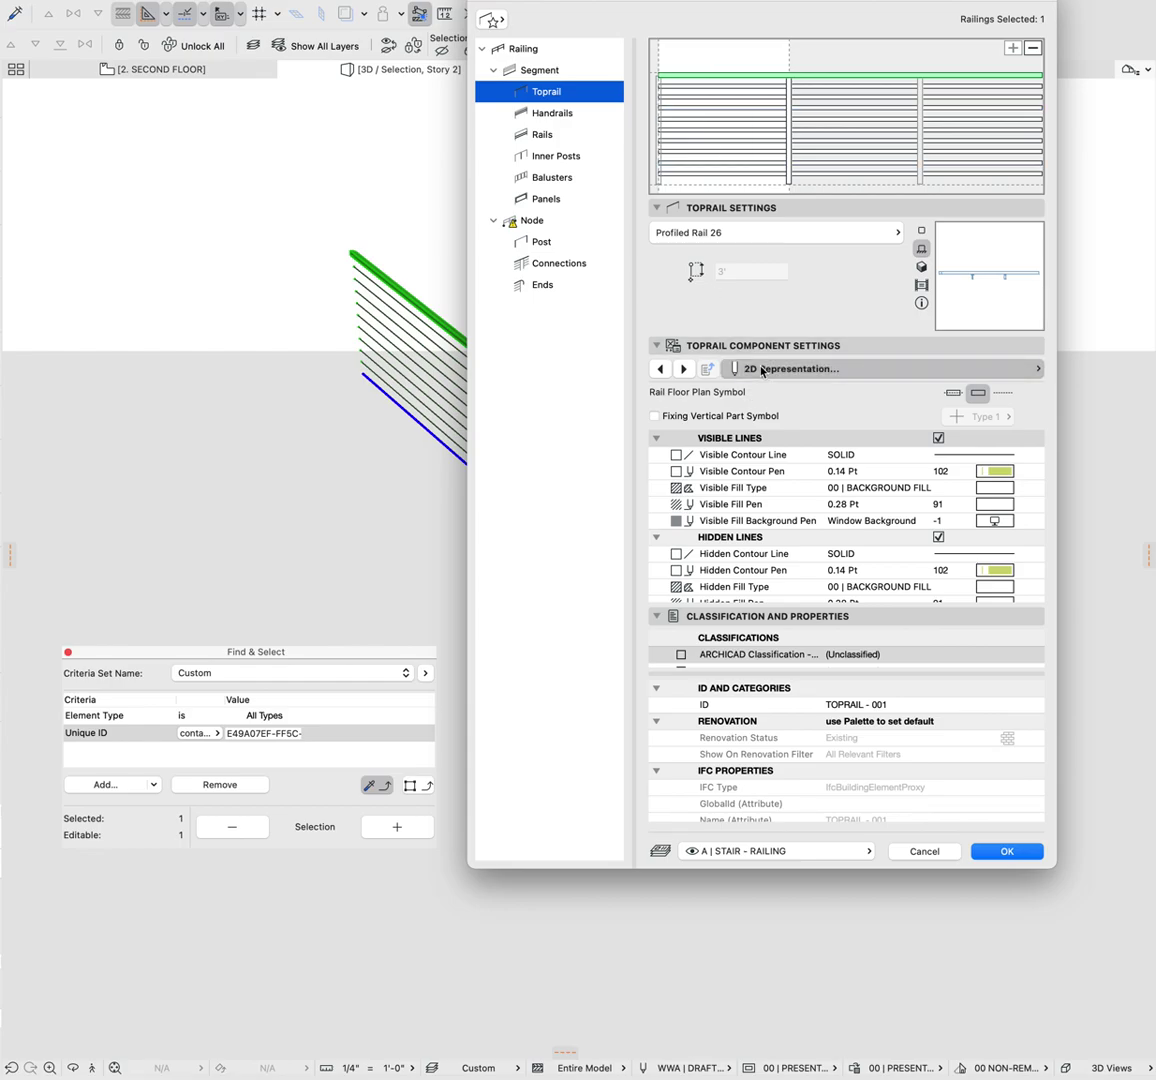
{"action": "left_click", "coordinate": [1100, 370]}
{"action": "left_click", "coordinate": [1102, 389]}
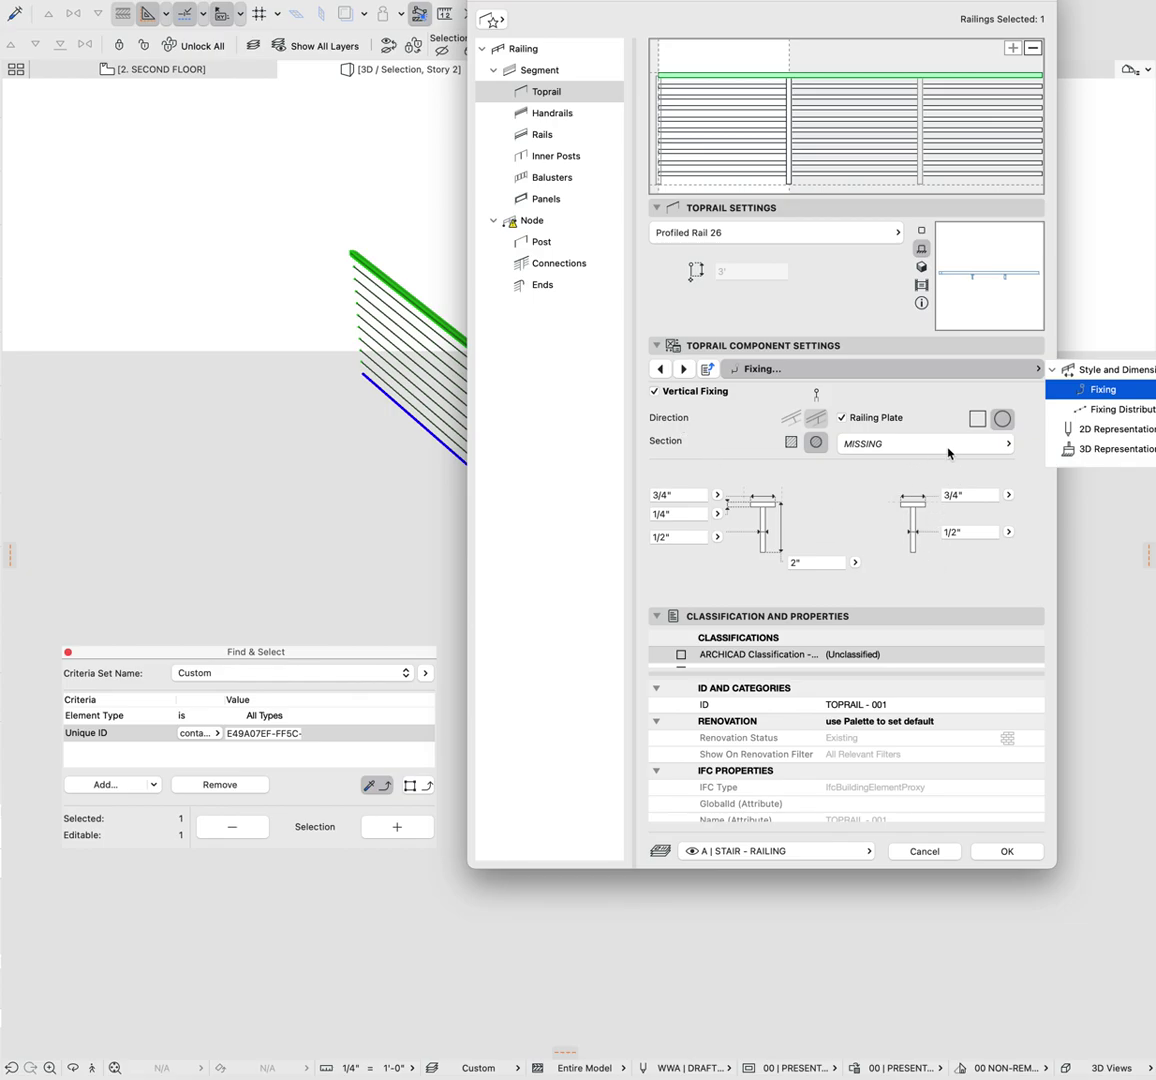
{"action": "left_click", "coordinate": [666, 403]}
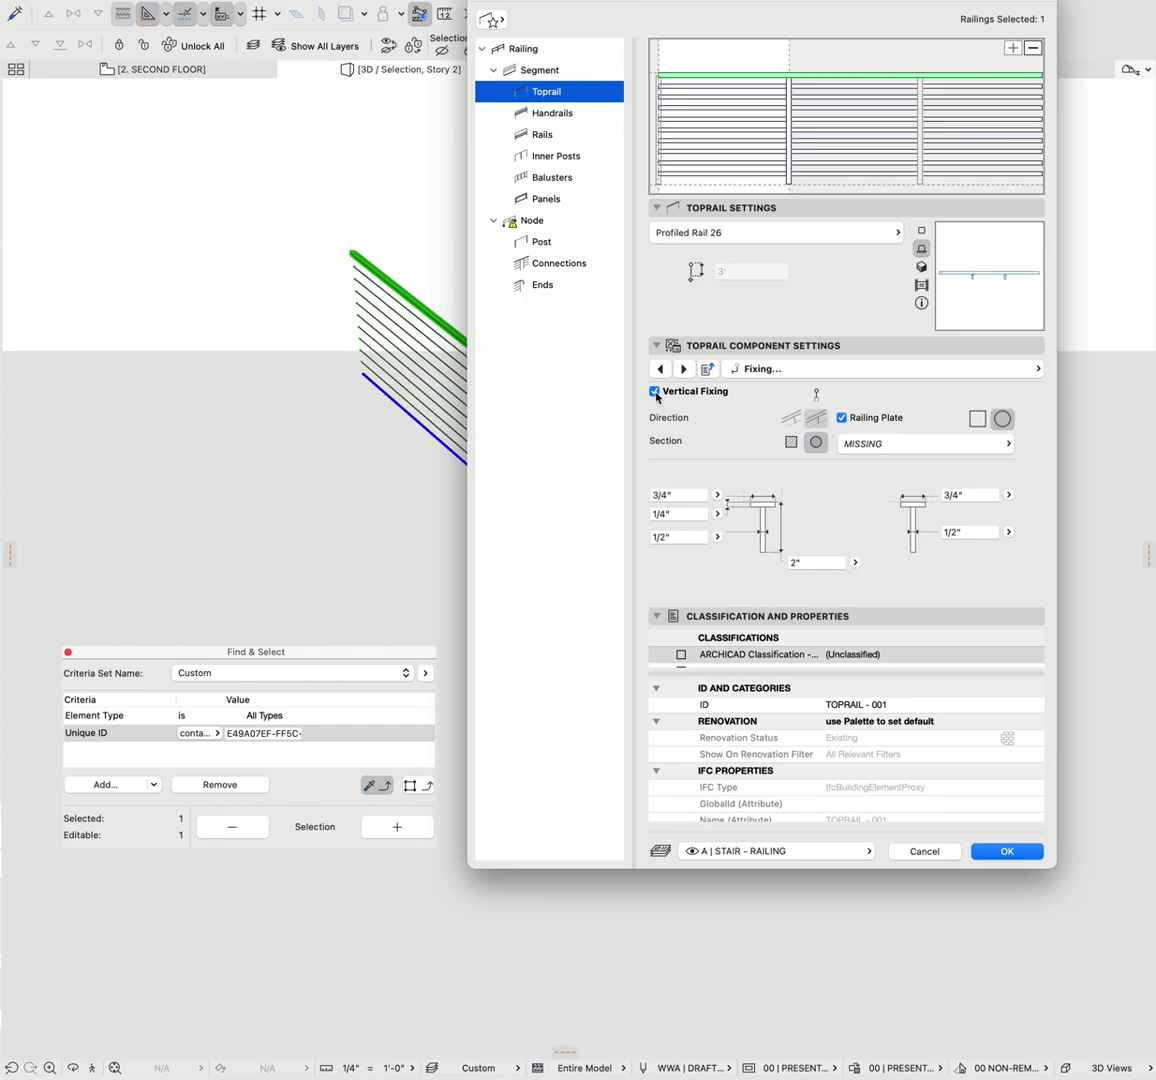
{"action": "left_click", "coordinate": [655, 392]}
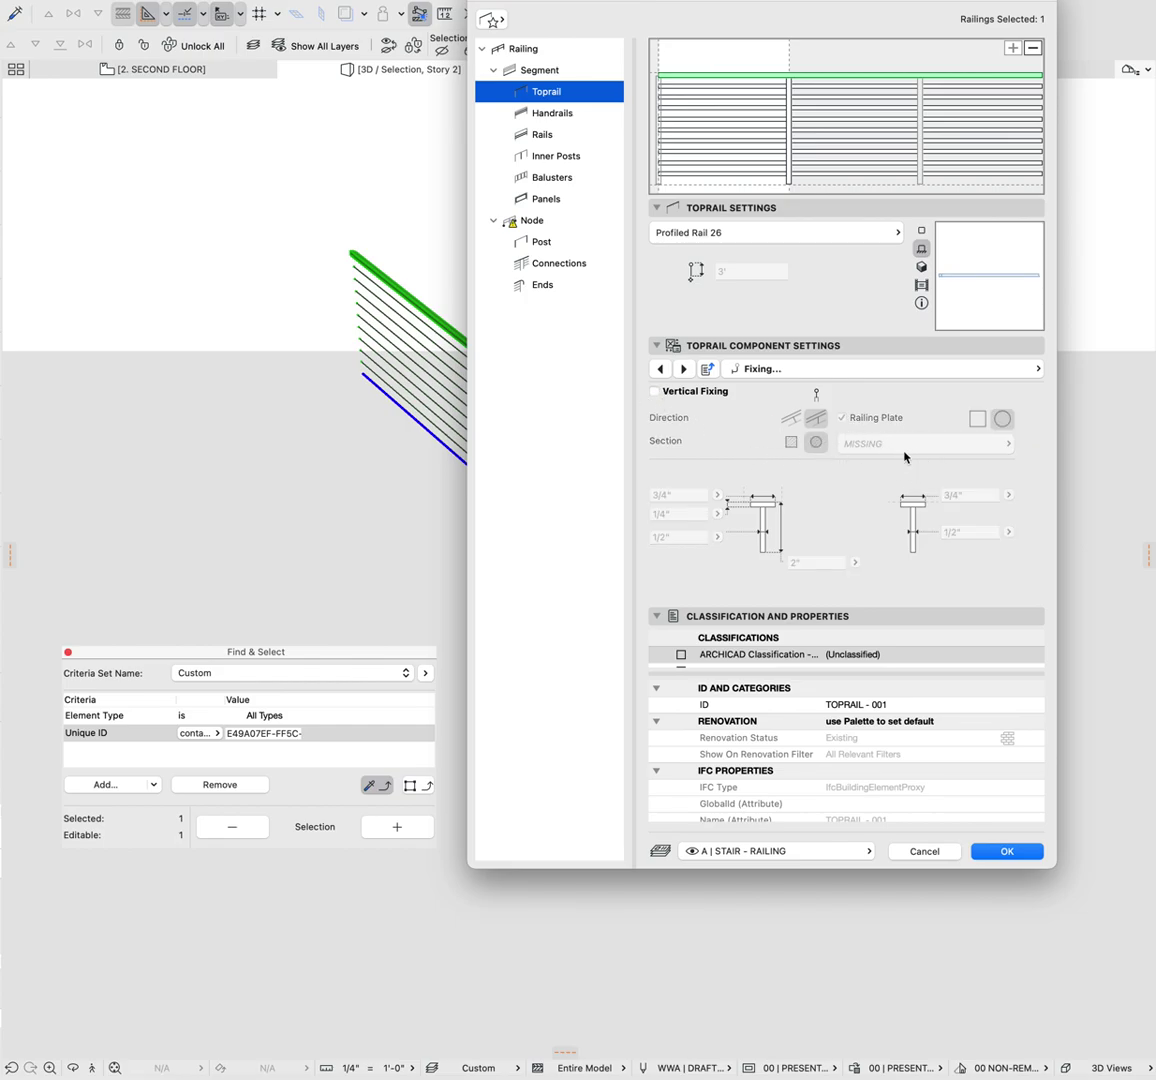
{"action": "left_click", "coordinate": [655, 392]}
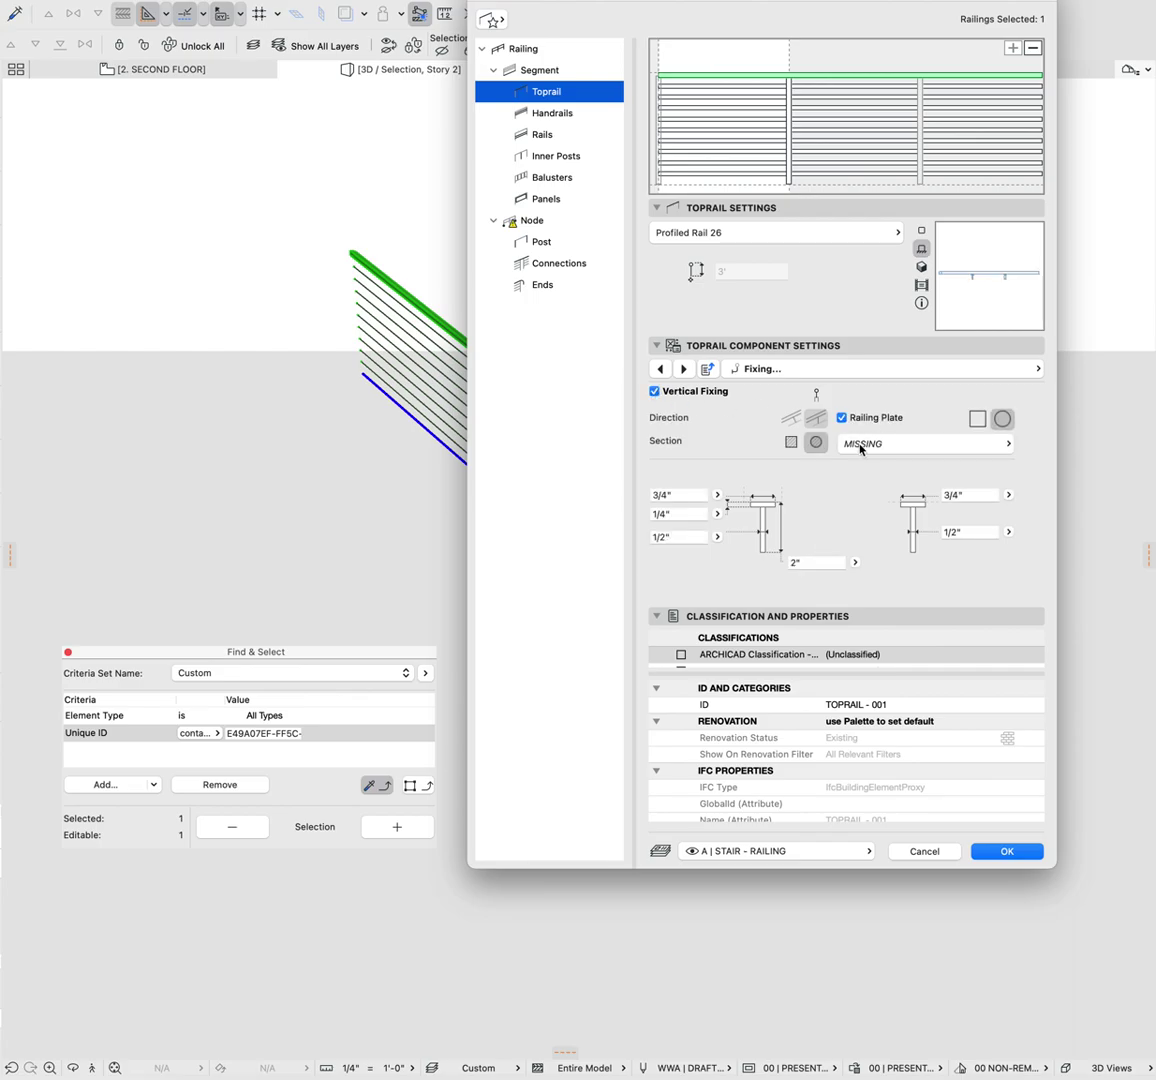
Step: Set the toprail fixing's missing building material to 05 | STEEL, and turn Vertical Fixing off
{"action": "left_click", "coordinate": [861, 446]}
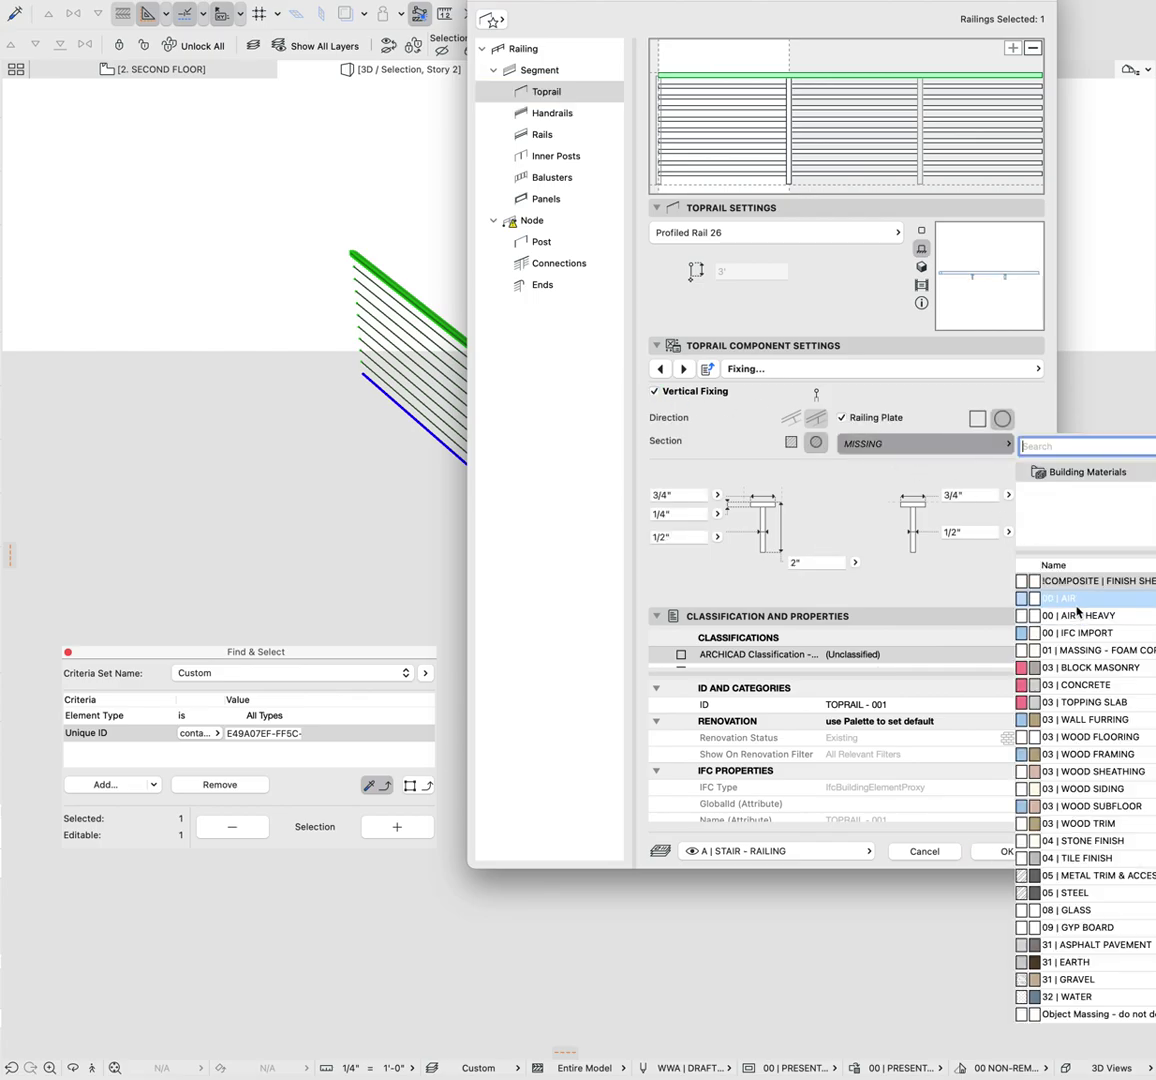
{"action": "type", "text": "stee"}
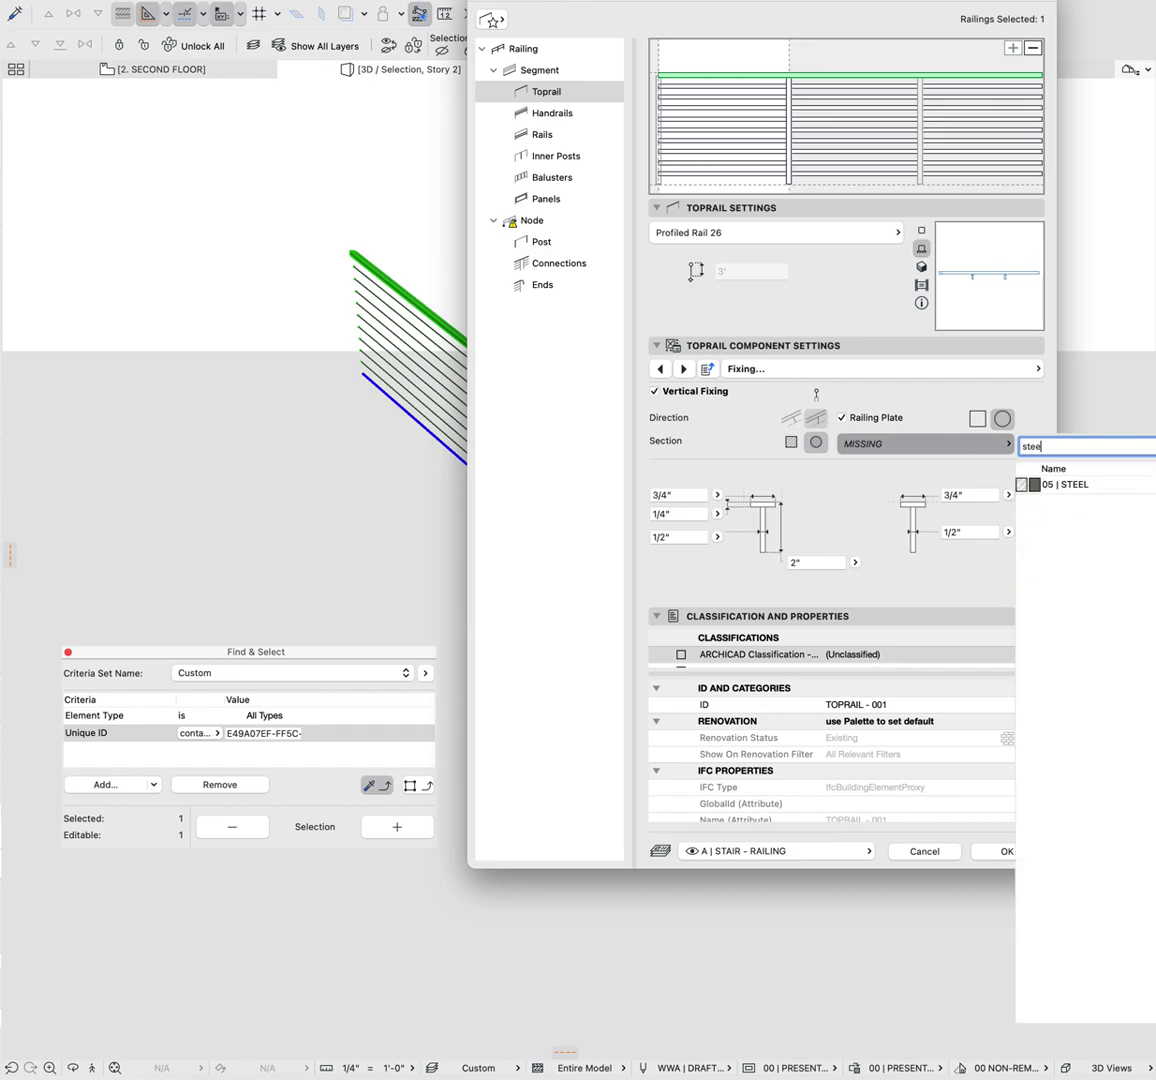
{"action": "type", "text": "l"}
{"action": "key", "text": "Down"}
{"action": "key", "text": "Return"}
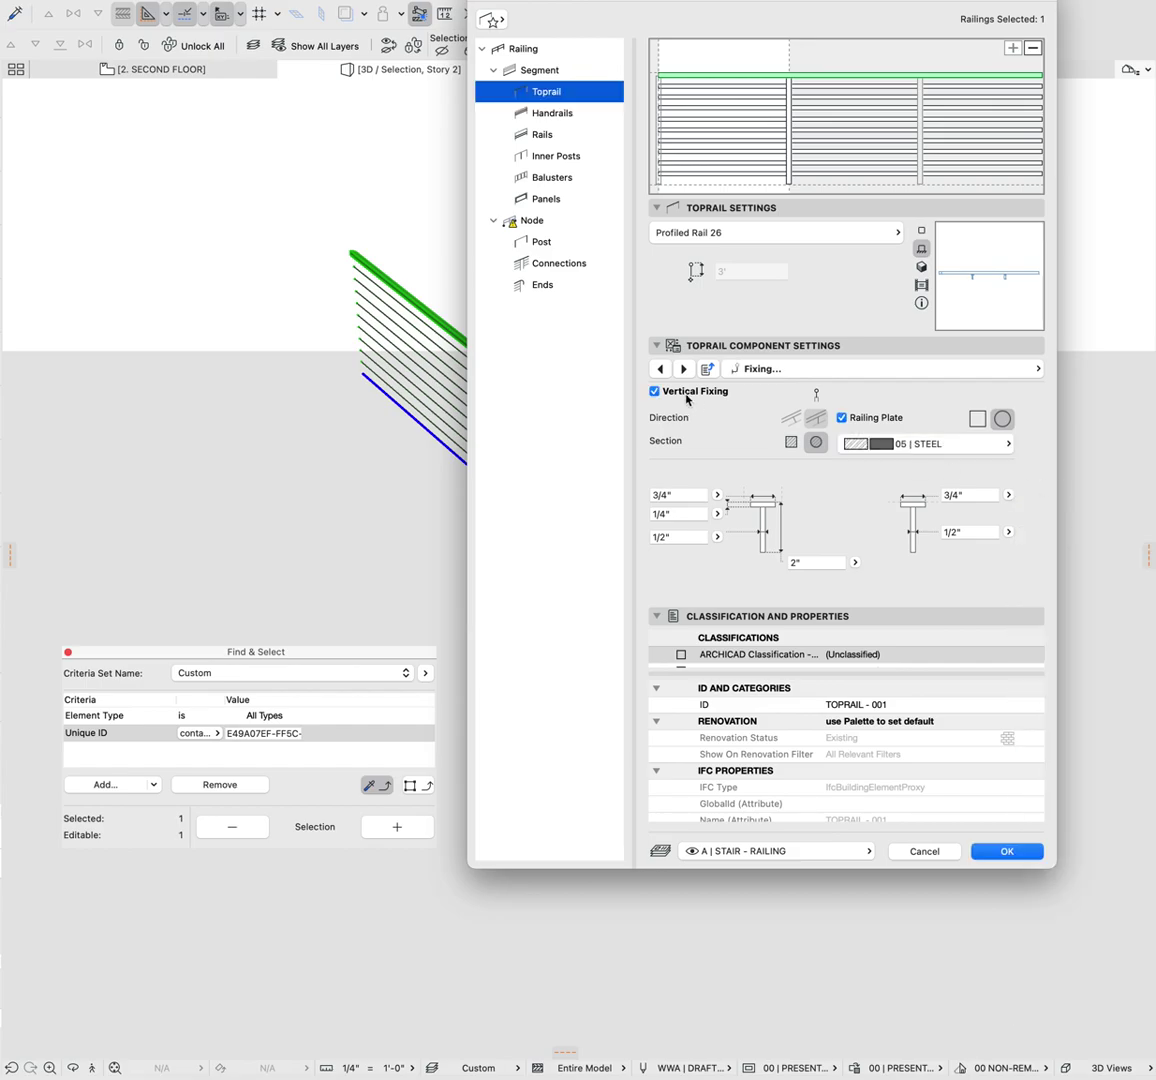
{"action": "left_click", "coordinate": [656, 392]}
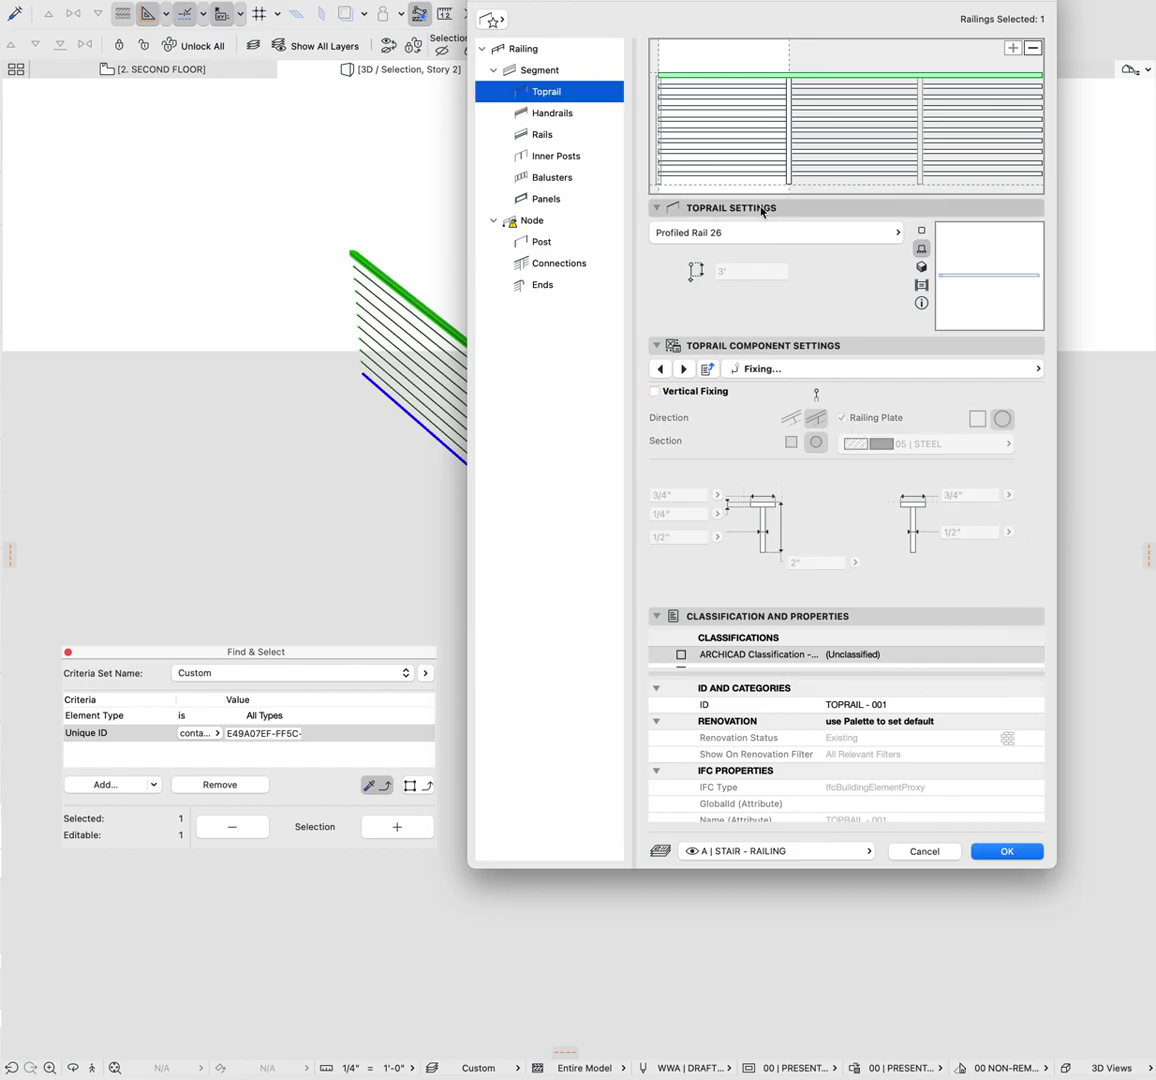
Step: Enable Fixing on the first rail below the toprail, set its missing building material to 05 | STEEL, and disable Fixing again
{"action": "left_click", "coordinate": [735, 87]}
{"action": "left_click", "coordinate": [950, 369]}
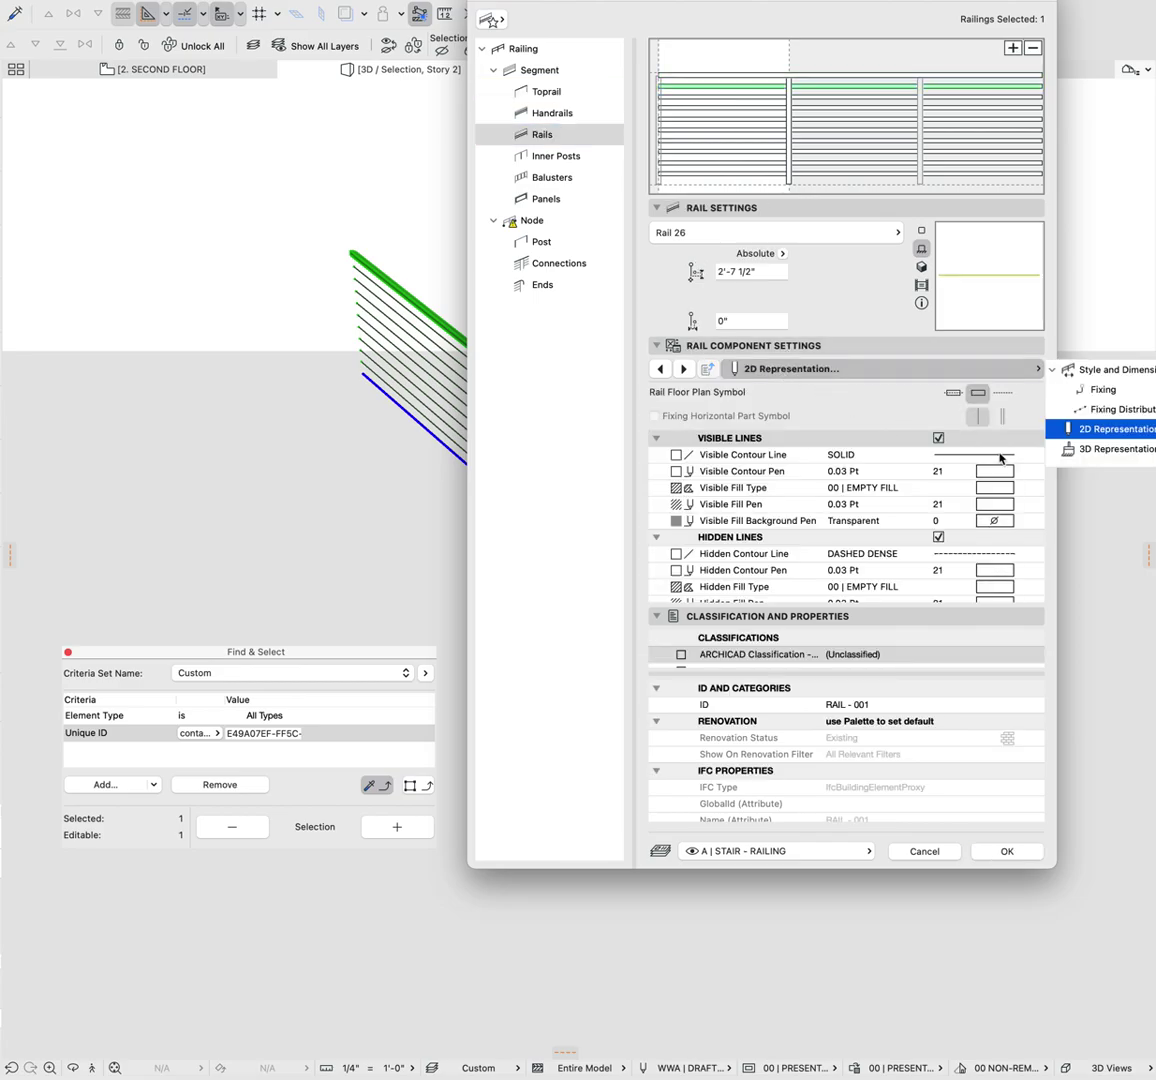
{"action": "left_click", "coordinate": [1103, 389]}
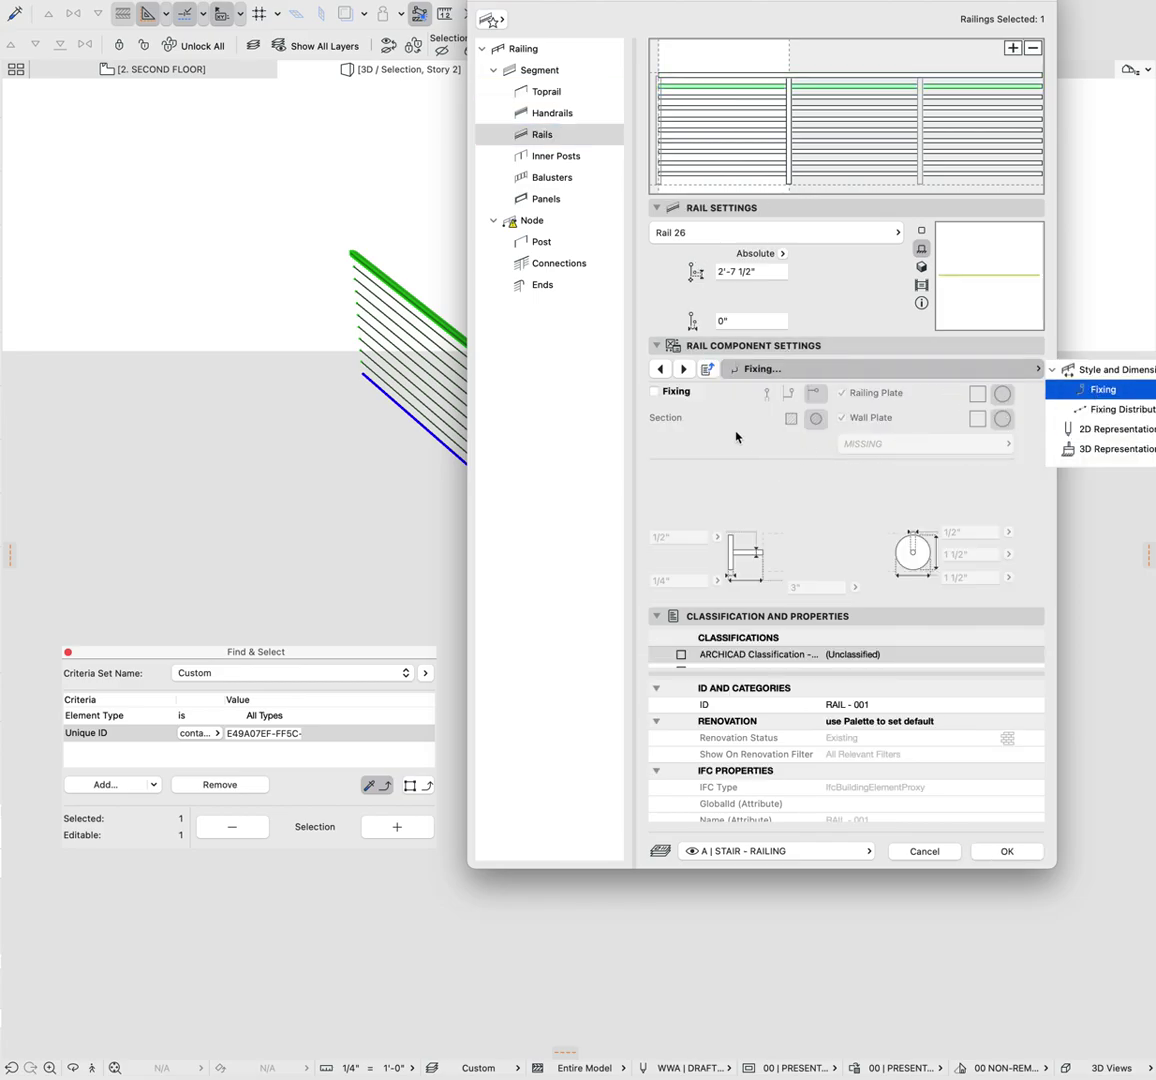
{"action": "left_click", "coordinate": [655, 392]}
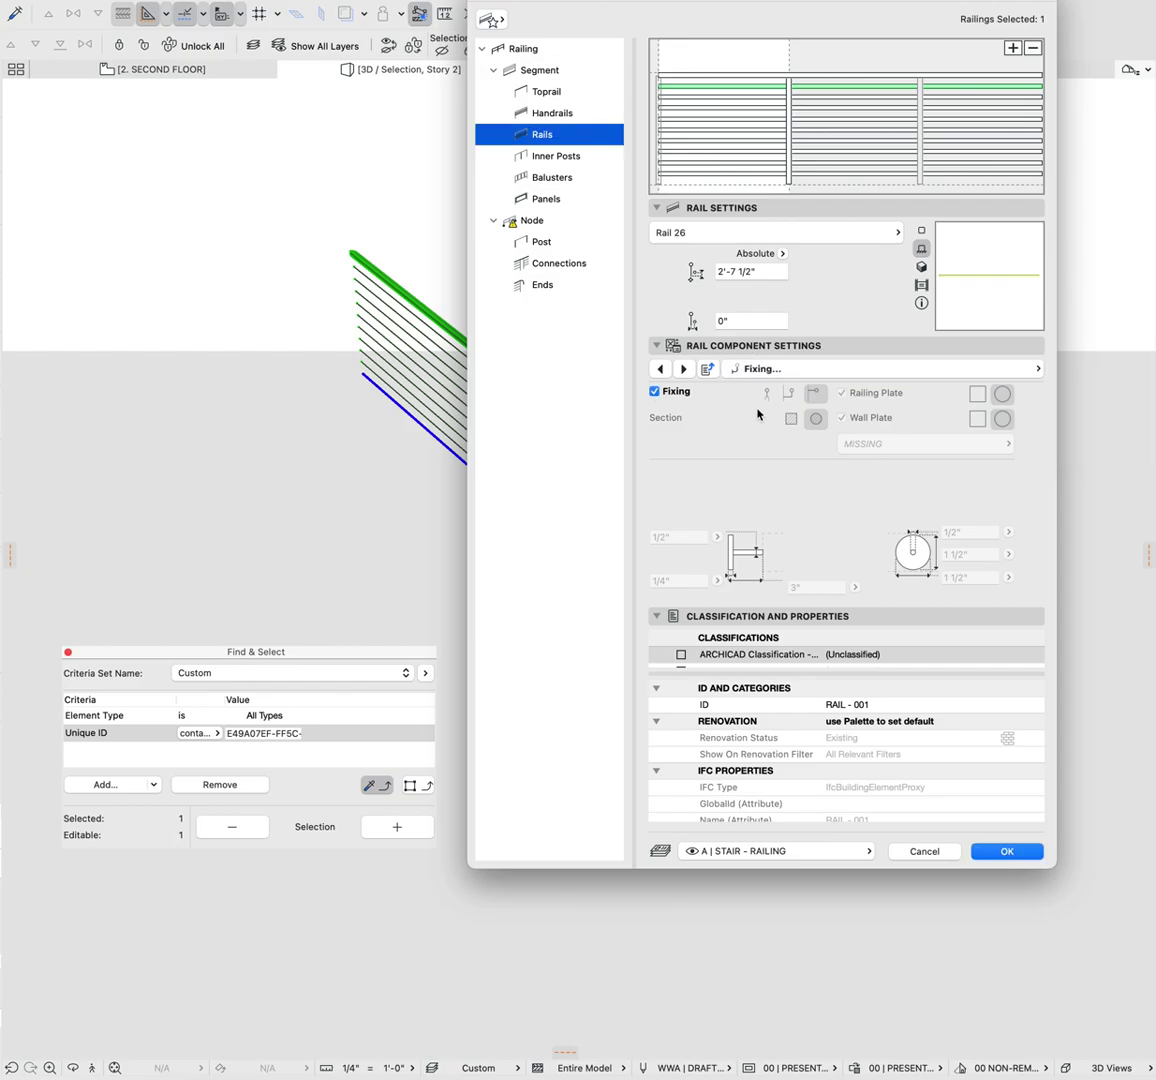
{"action": "left_click", "coordinate": [841, 417]}
{"action": "left_click", "coordinate": [890, 447]}
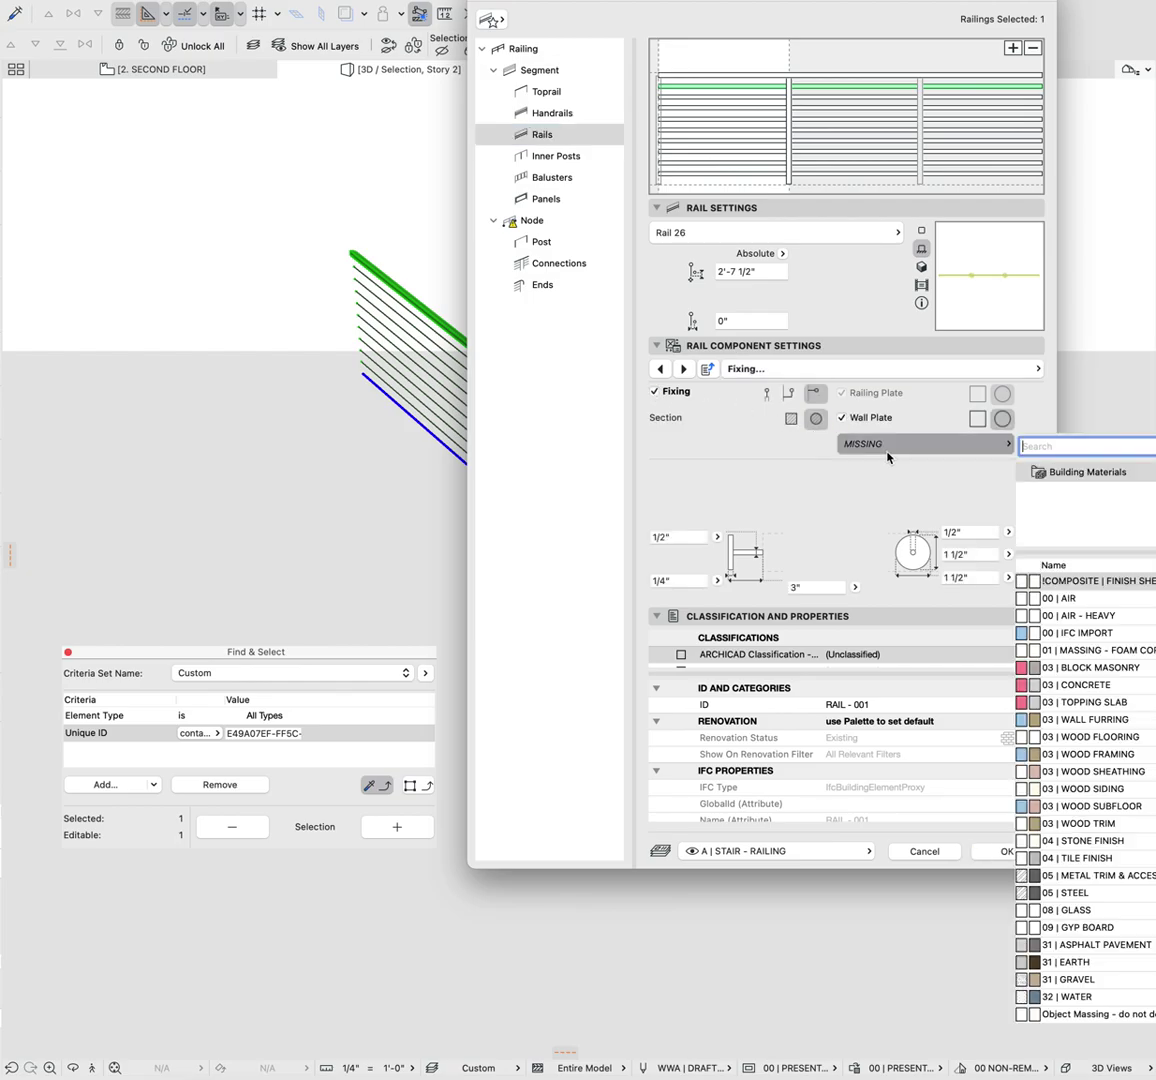
{"action": "type", "text": "steel"}
{"action": "left_click", "coordinate": [1081, 486]}
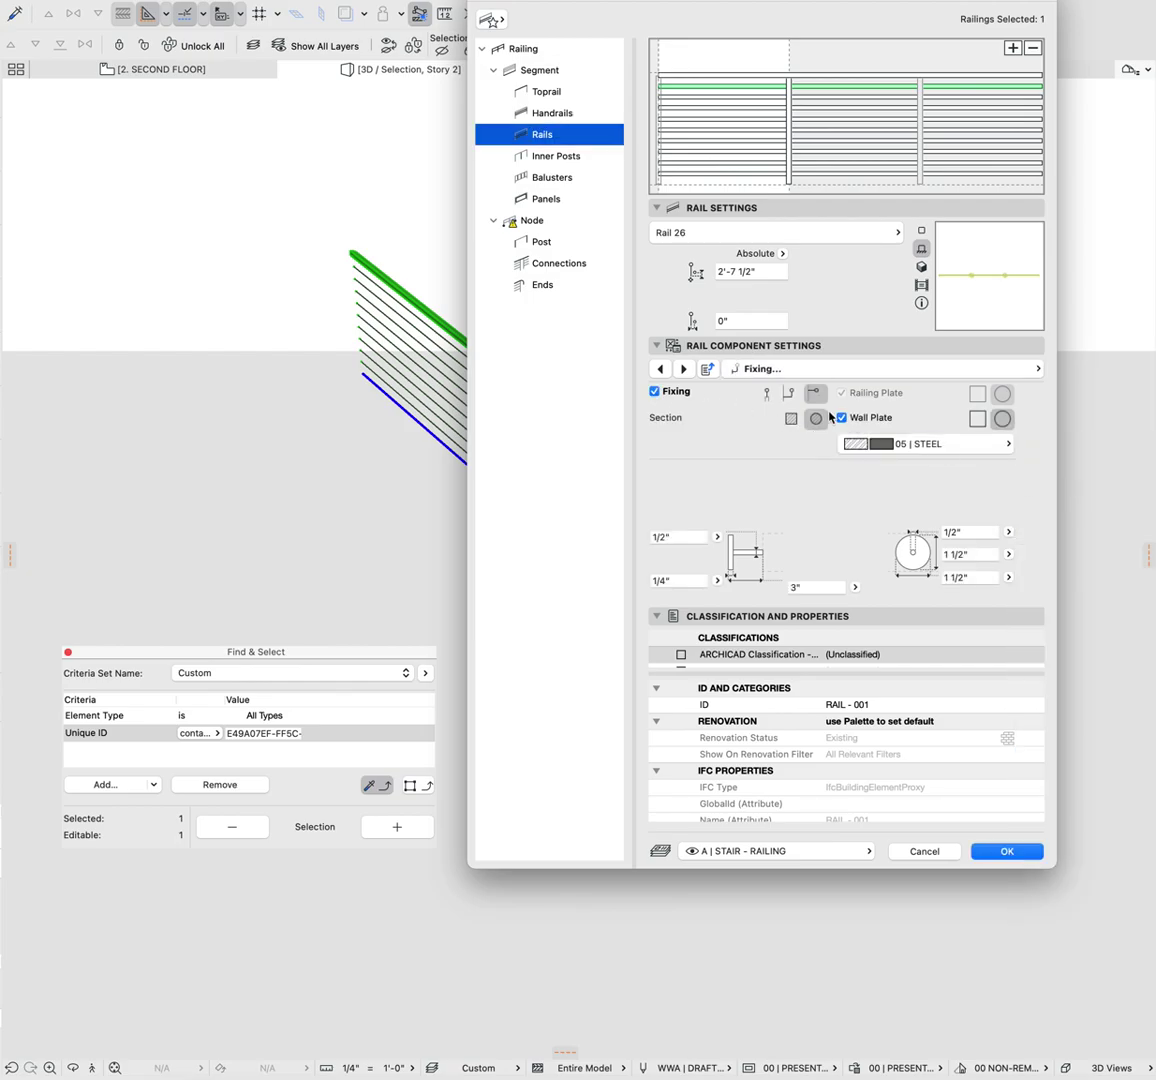
{"action": "left_click", "coordinate": [655, 392]}
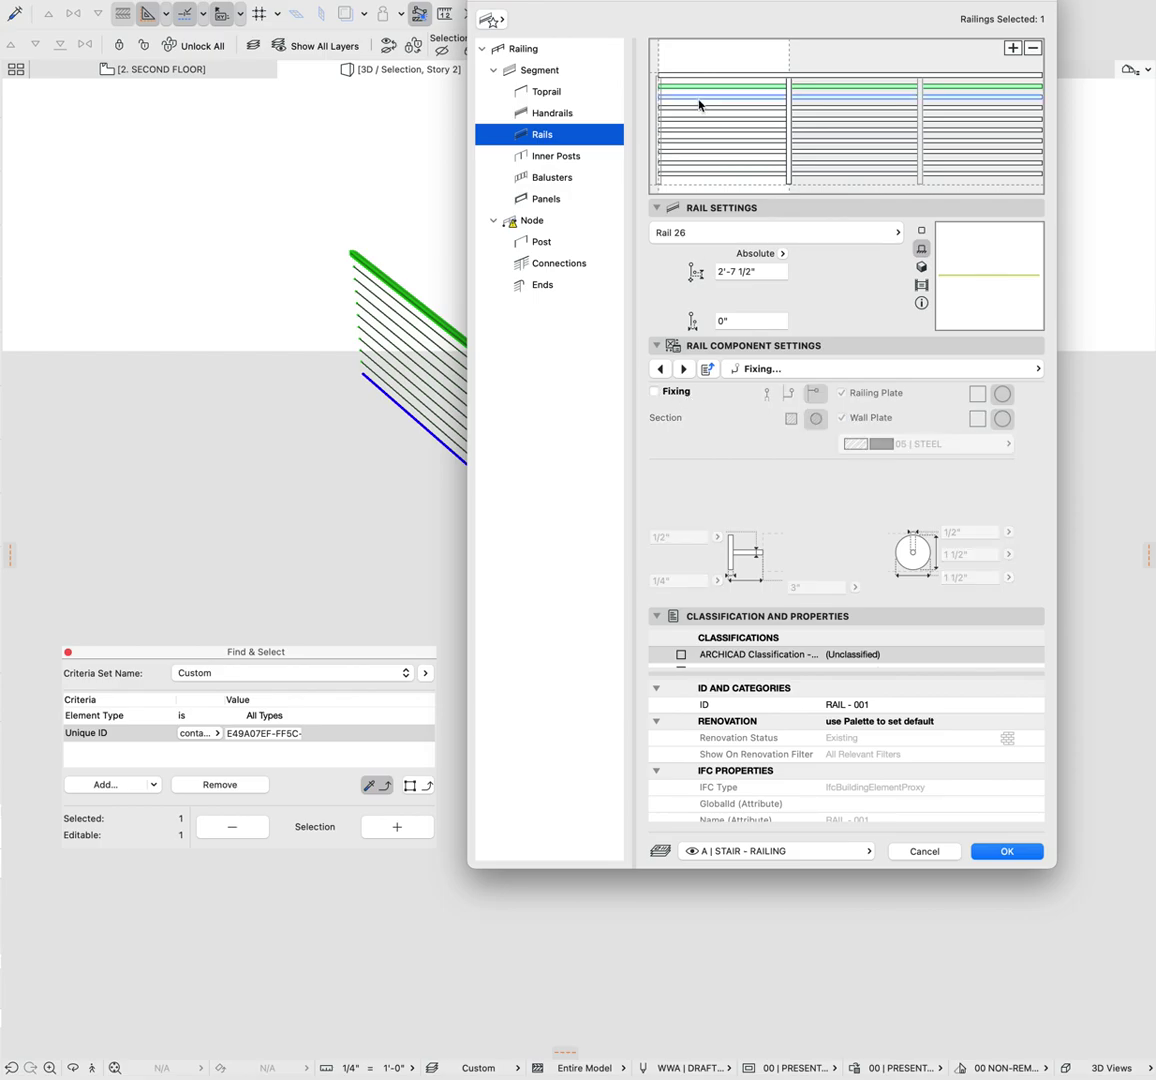
Step: Enable Fixing on the second rail below the toprail, replace its missing building material with 05 | STEEL, and disable Fixing again
{"action": "left_click", "coordinate": [699, 100]}
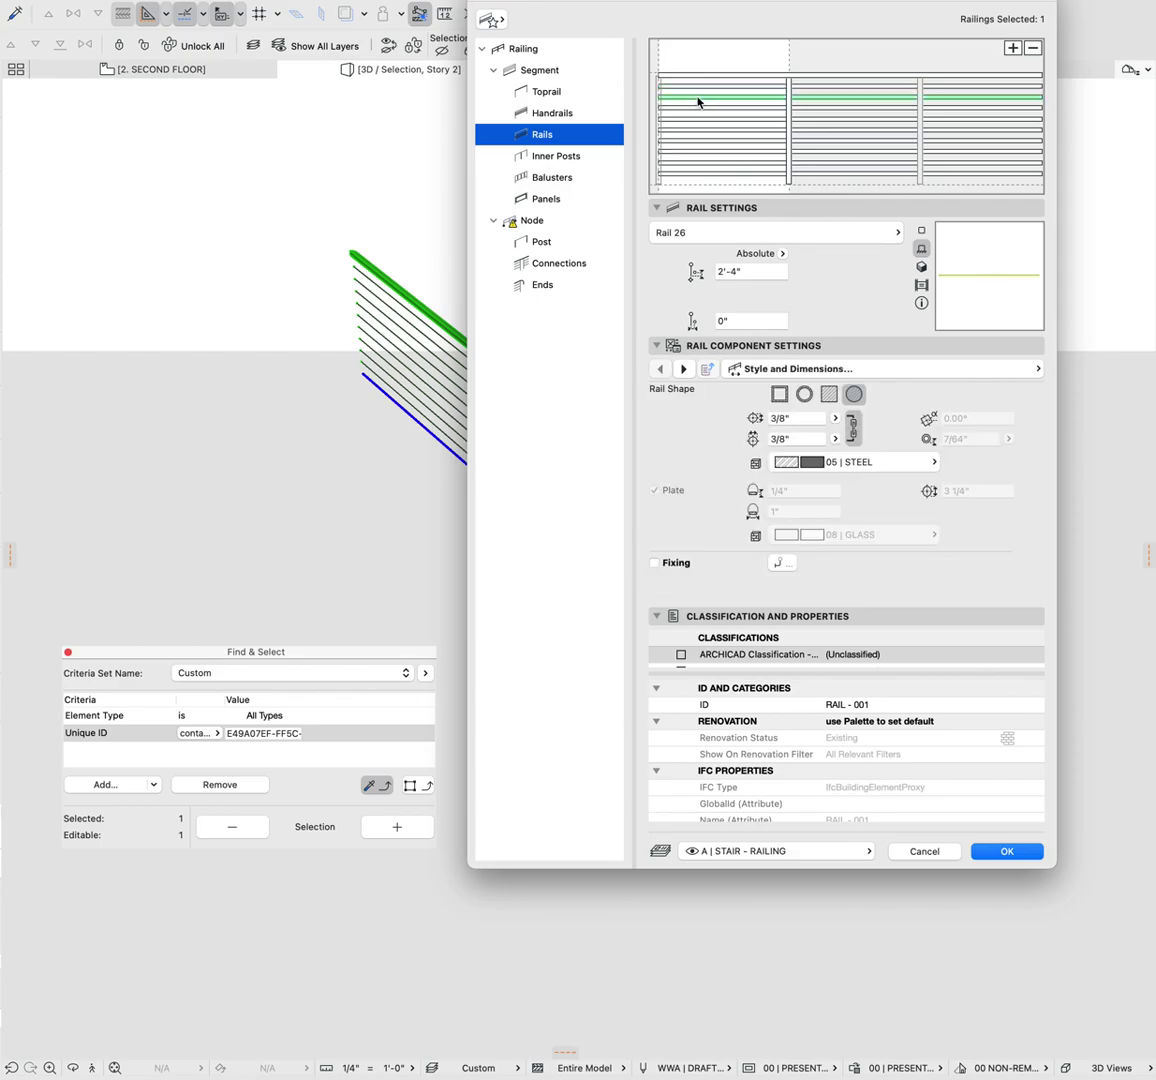
{"action": "left_click", "coordinate": [760, 370]}
{"action": "left_click", "coordinate": [1103, 389]}
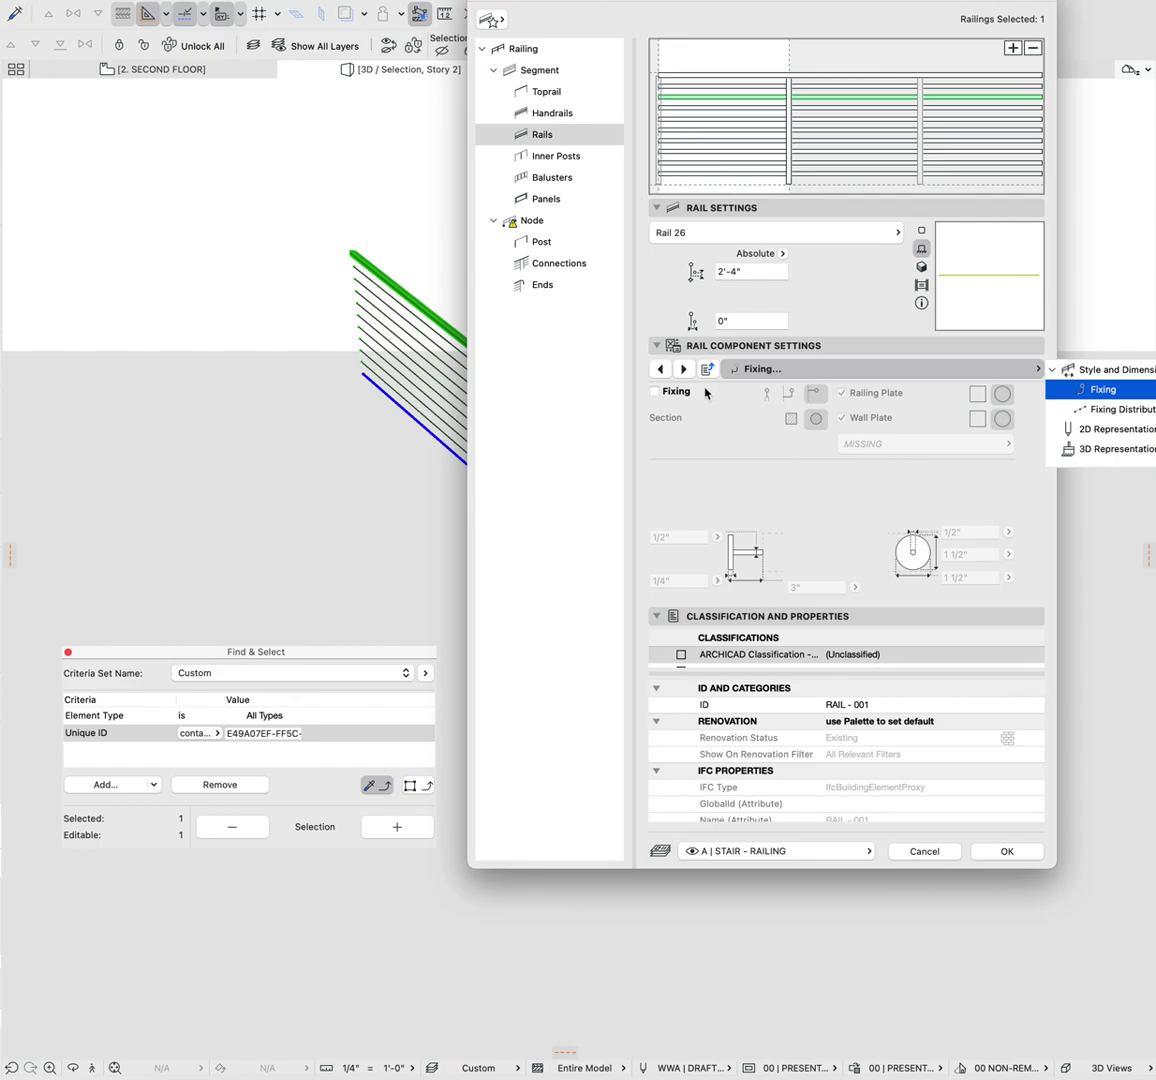
{"action": "left_click", "coordinate": [658, 392]}
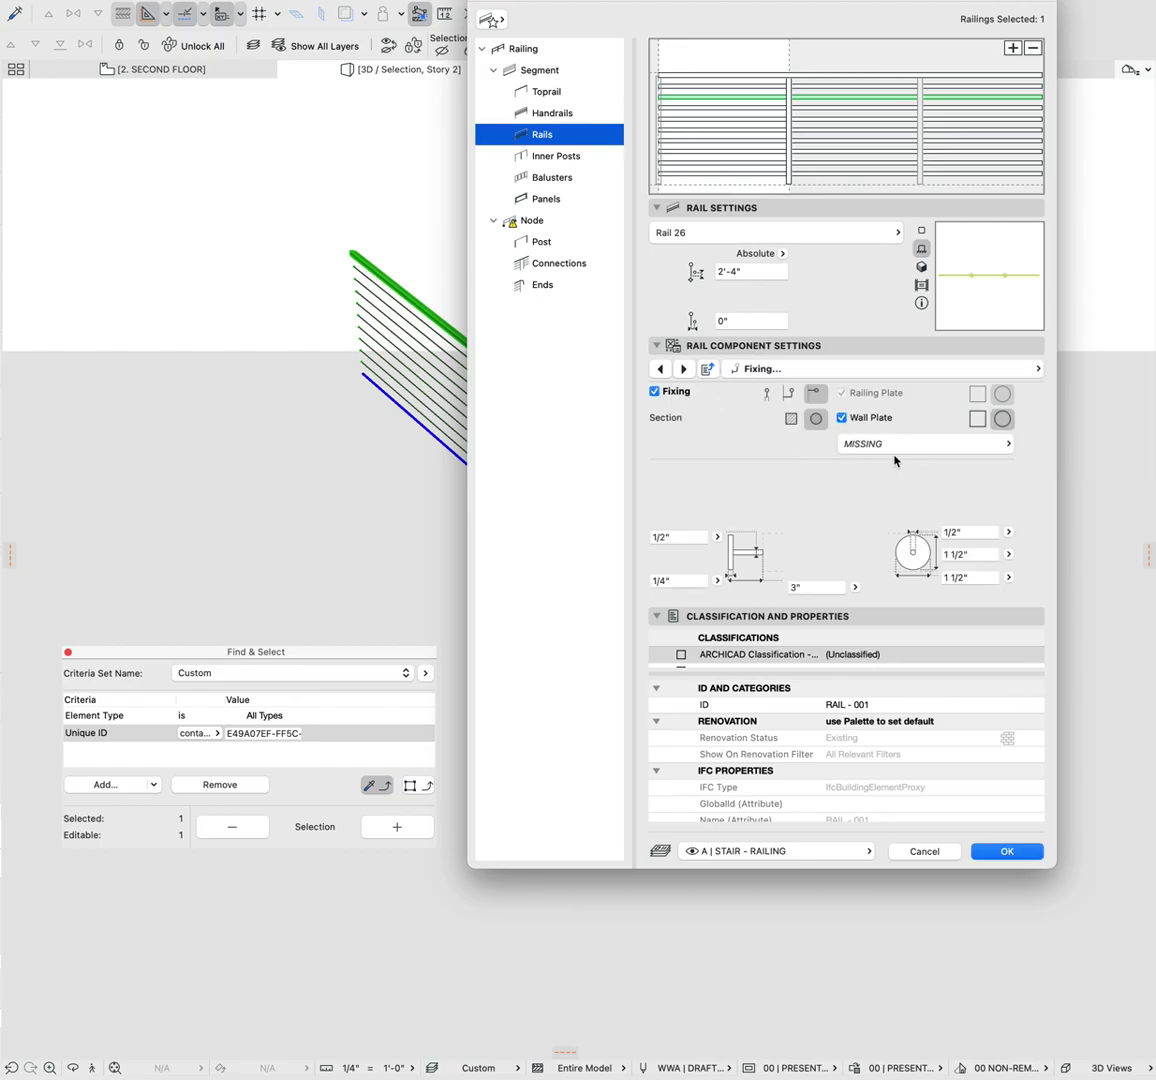
{"action": "left_click", "coordinate": [895, 445]}
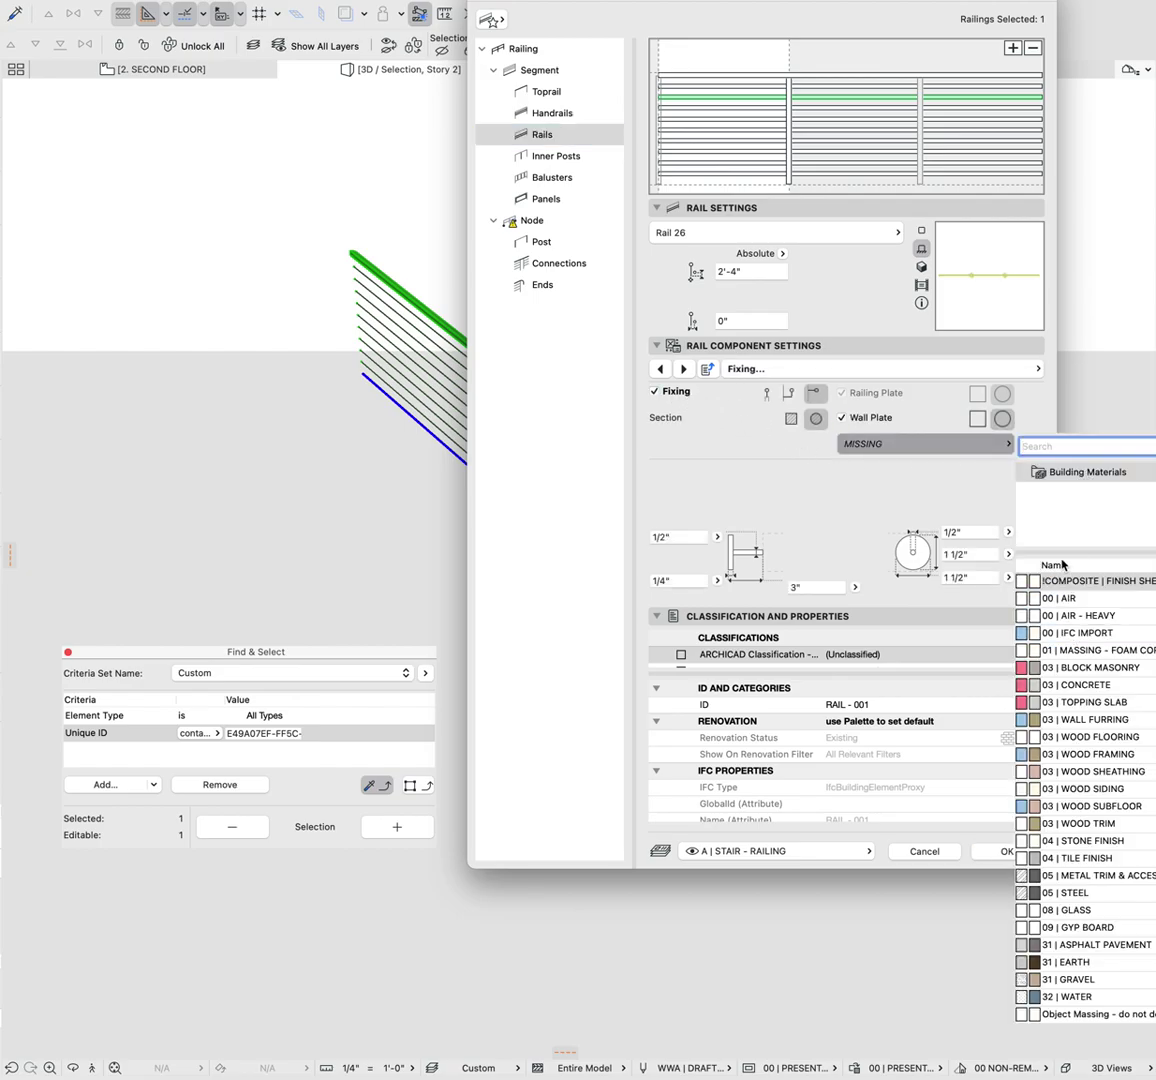
{"action": "type", "text": "stee"}
{"action": "left_click", "coordinate": [1063, 487]}
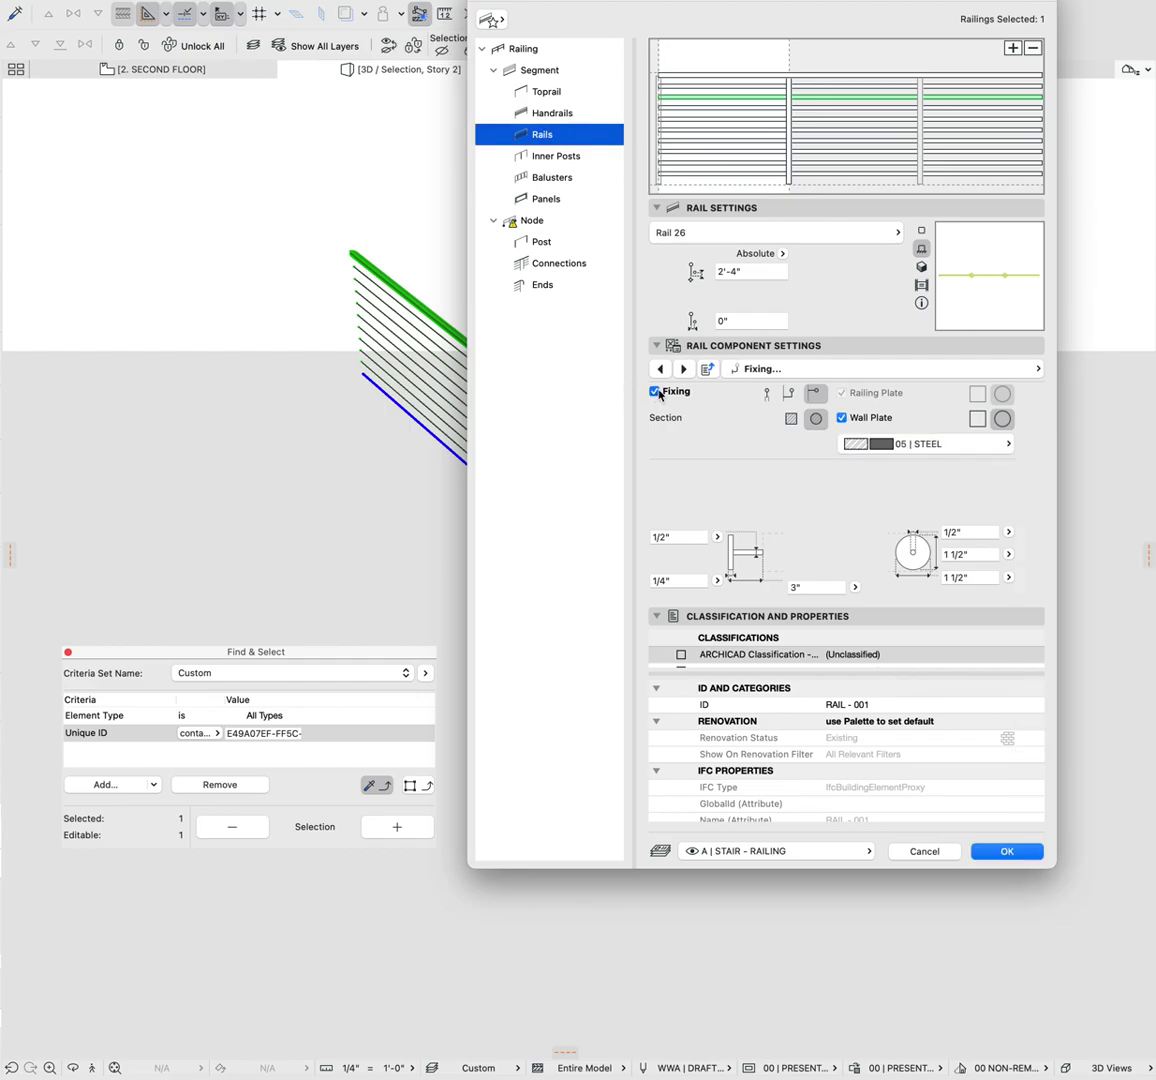
{"action": "left_click", "coordinate": [656, 392]}
{"action": "left_click", "coordinate": [660, 369]}
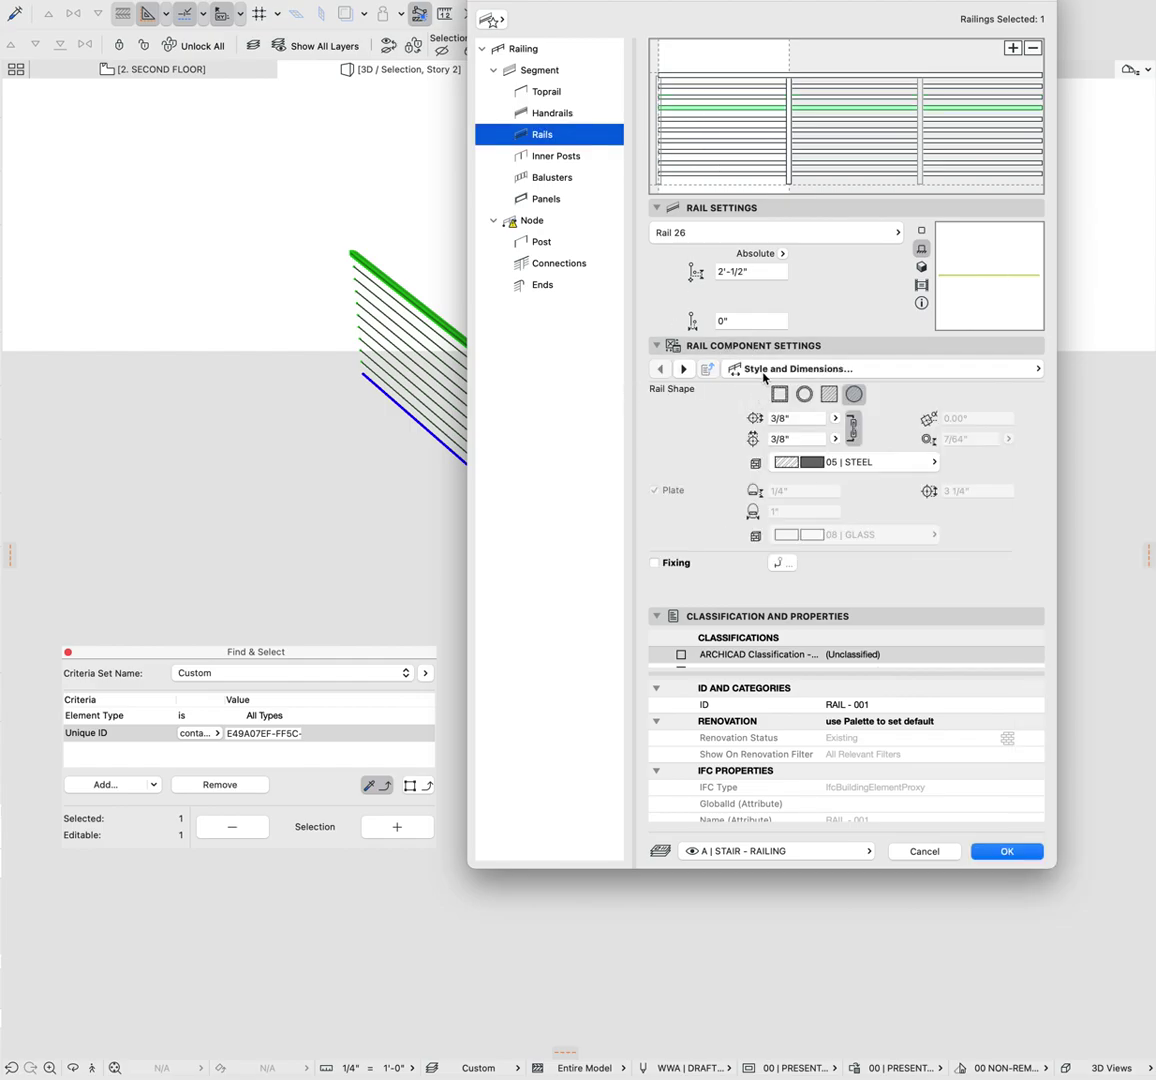
Step: Enable Fixing on the third rail below the toprail, set its missing building material to 05 | STEEL, and disable Fixing again
{"action": "left_click", "coordinate": [764, 371]}
{"action": "left_click", "coordinate": [1066, 390]}
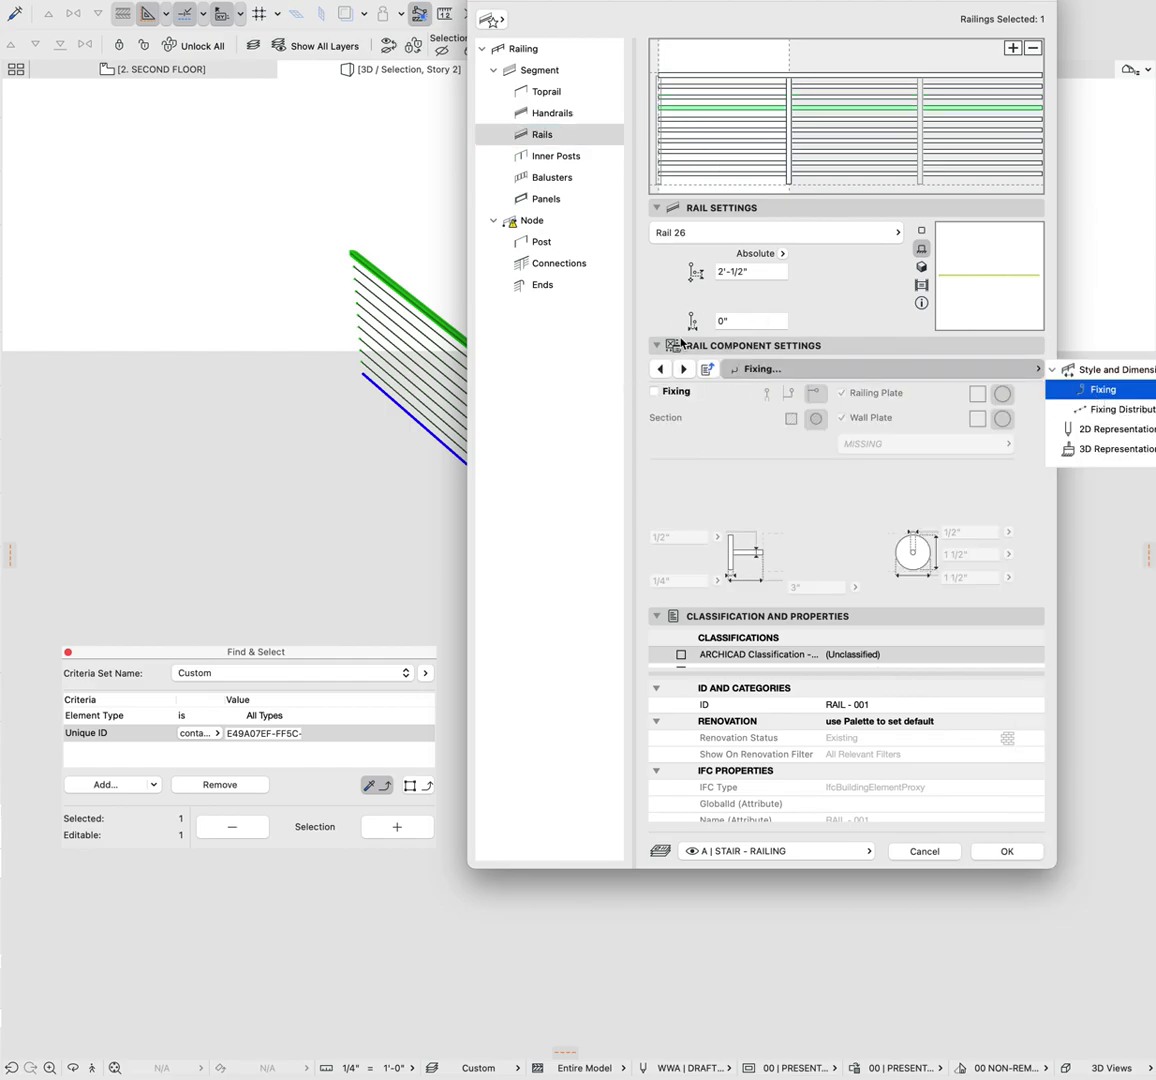
{"action": "left_click", "coordinate": [676, 393]}
{"action": "left_click", "coordinate": [877, 444]}
{"action": "type", "text": "steel"}
{"action": "left_click", "coordinate": [1060, 484]}
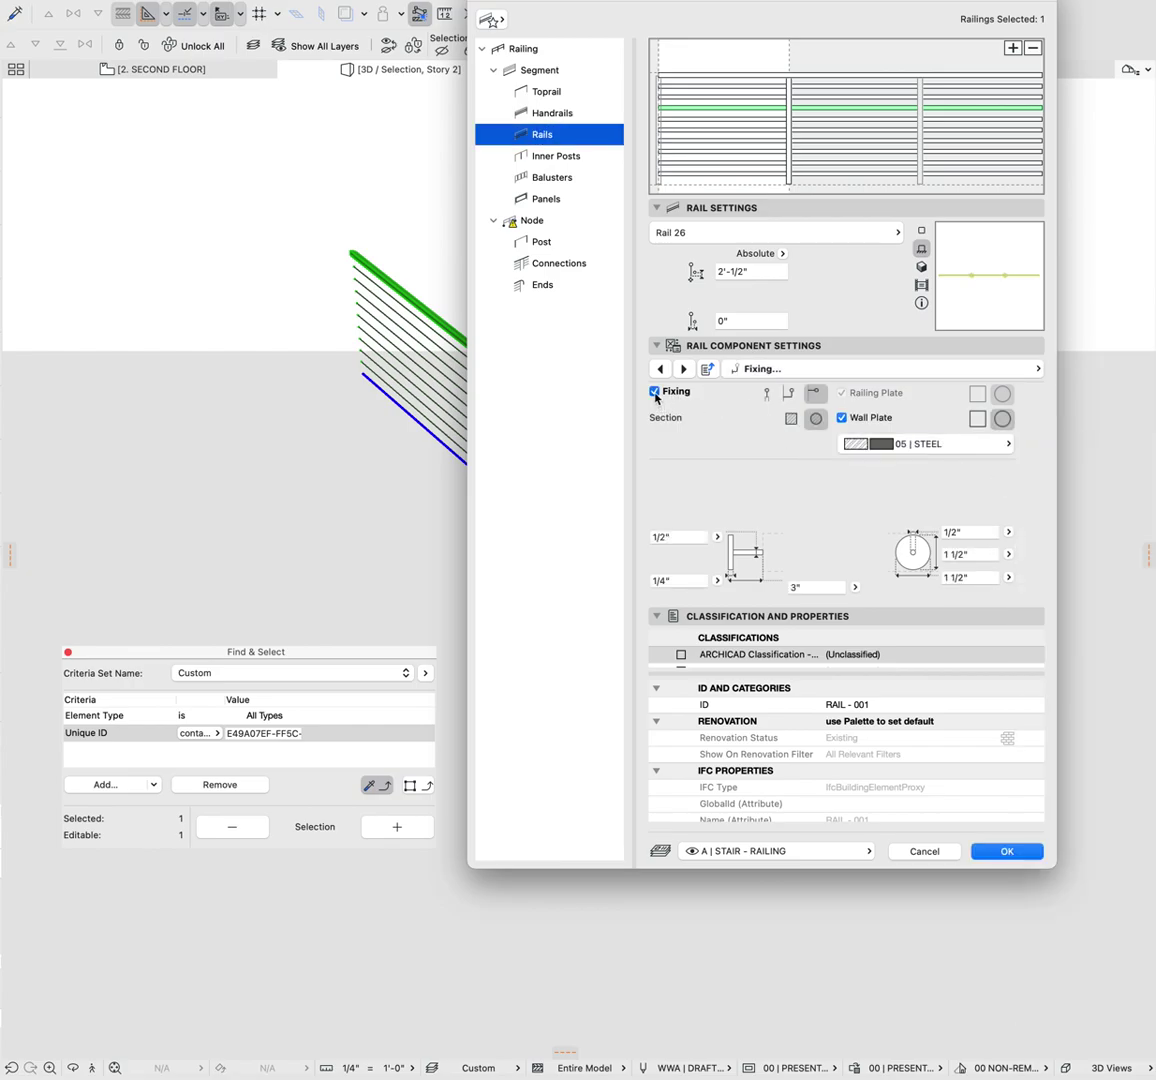
{"action": "left_click", "coordinate": [655, 392]}
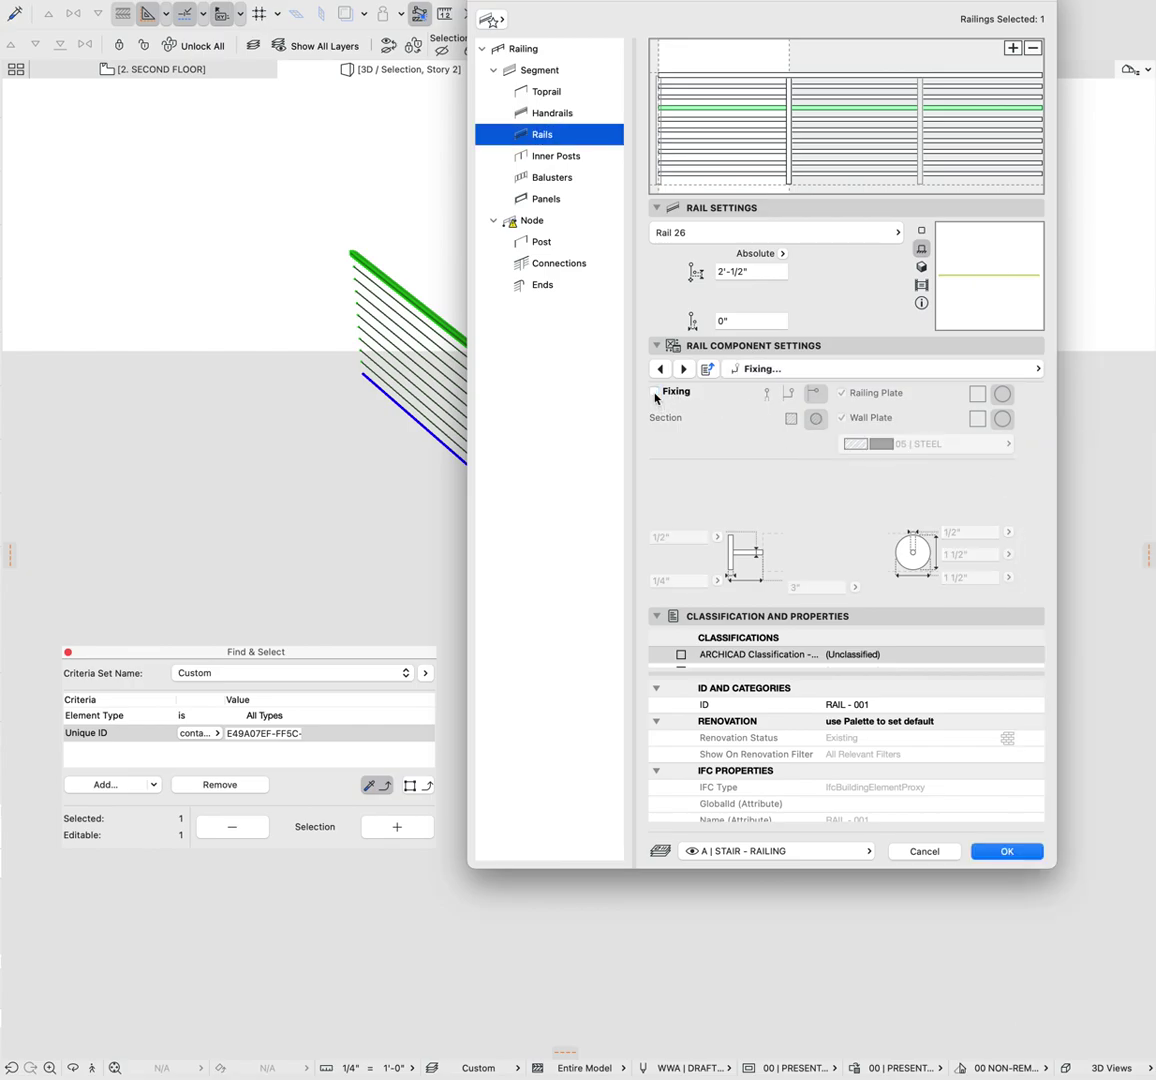
Step: Enable Fixing on the railing's node post, replace its missing building material with 05 | STEEL, and disable Fixing again
{"action": "left_click", "coordinate": [791, 147]}
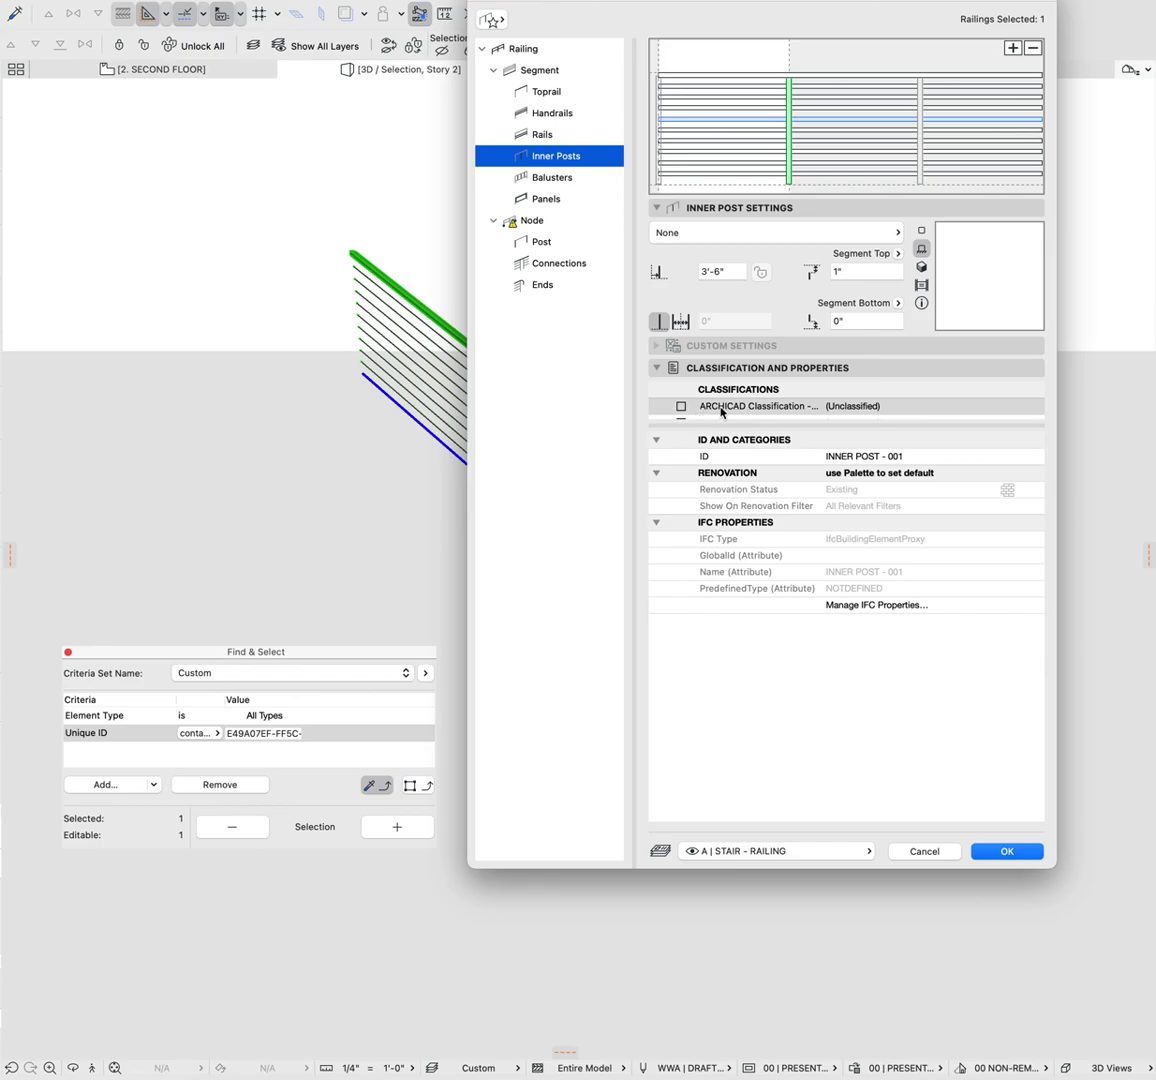
{"action": "left_click", "coordinate": [543, 243]}
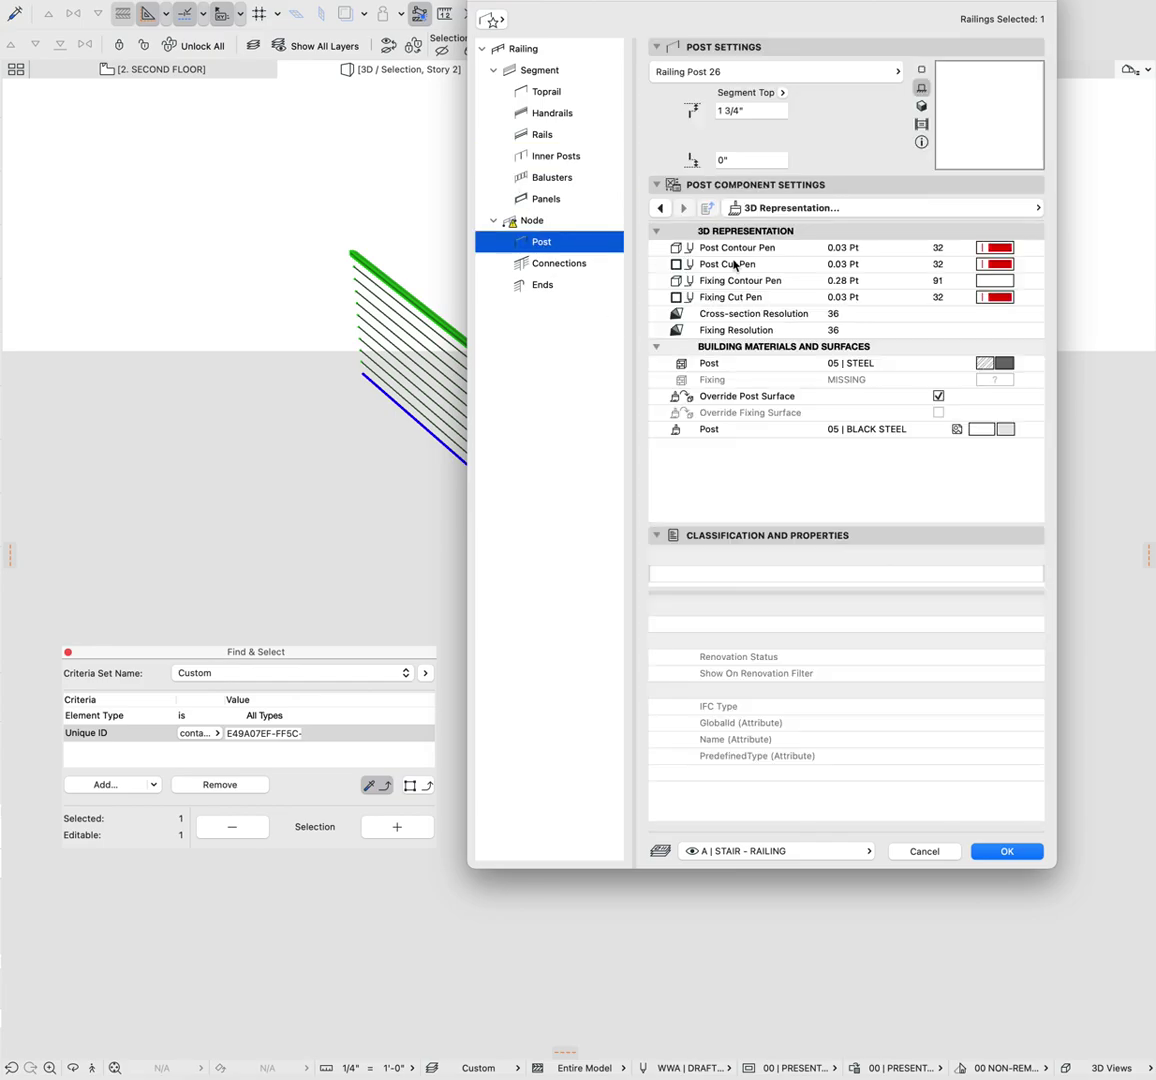
{"action": "left_click", "coordinate": [700, 207]}
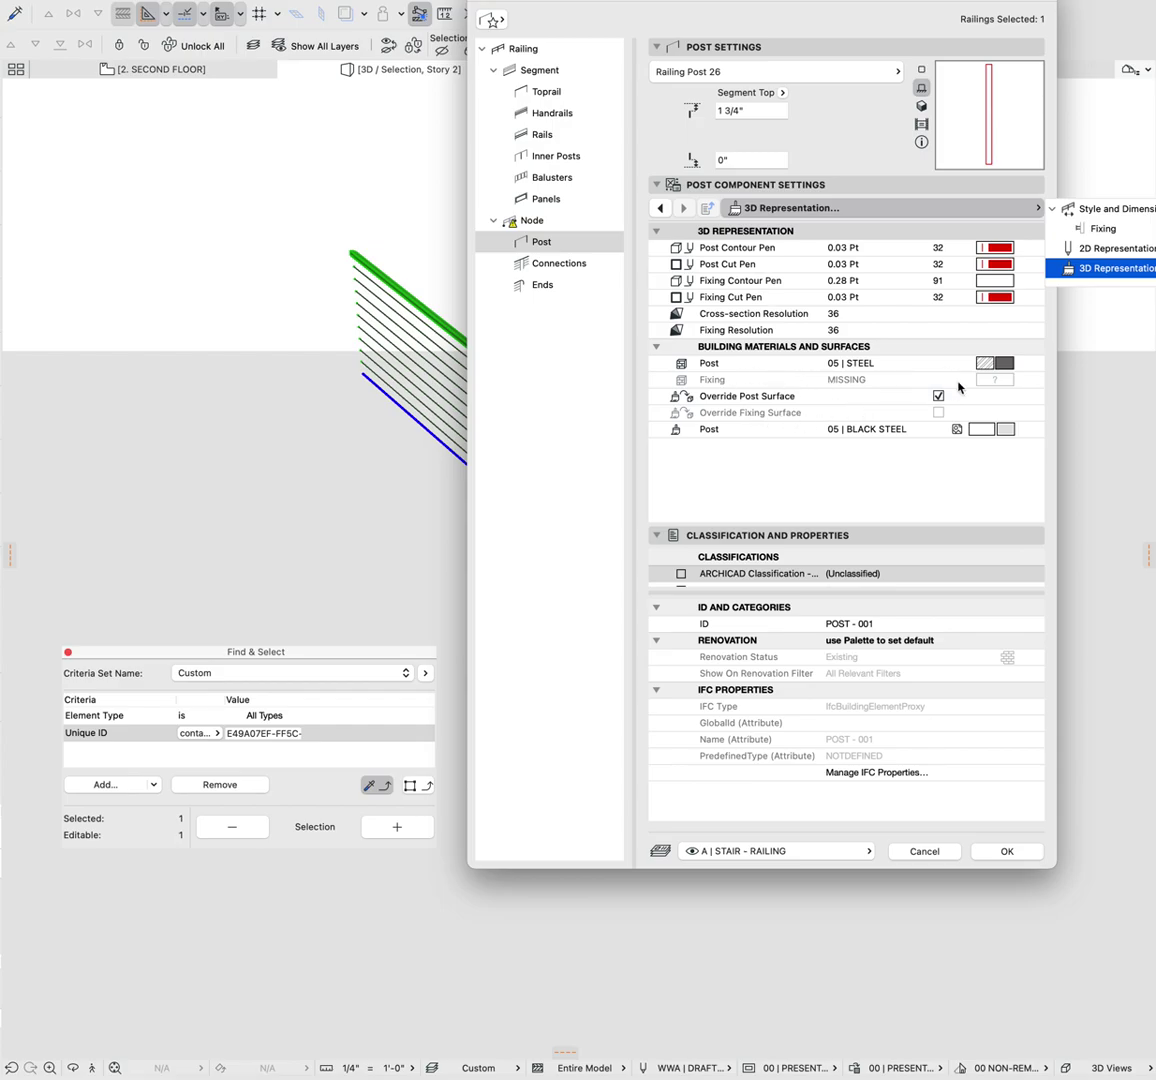
{"action": "left_click", "coordinate": [1100, 228]}
{"action": "left_click", "coordinate": [677, 231]}
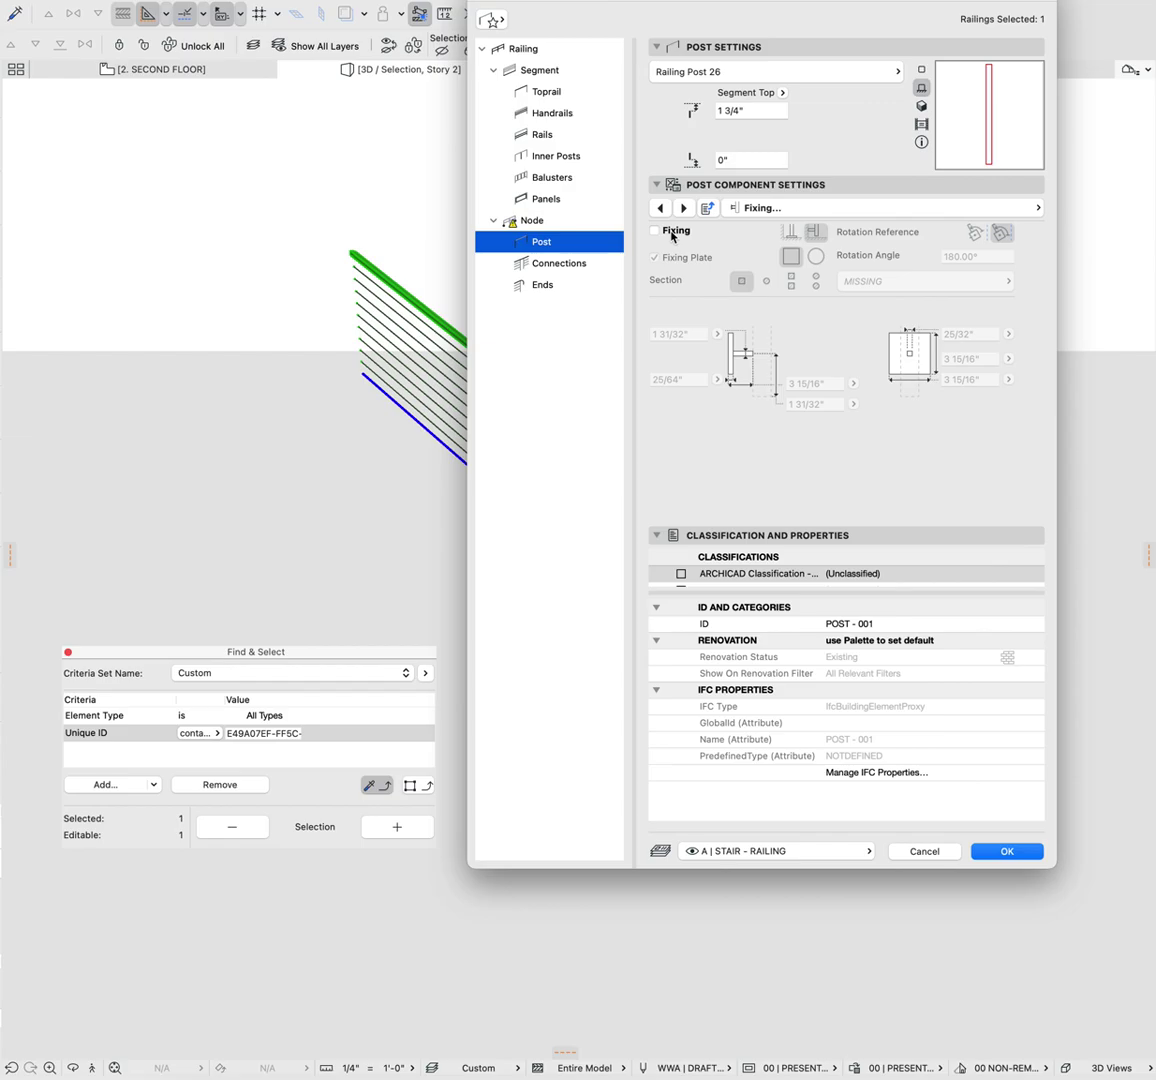
{"action": "left_click", "coordinate": [677, 231]}
{"action": "left_click", "coordinate": [871, 282]}
{"action": "type", "text": "steel"}
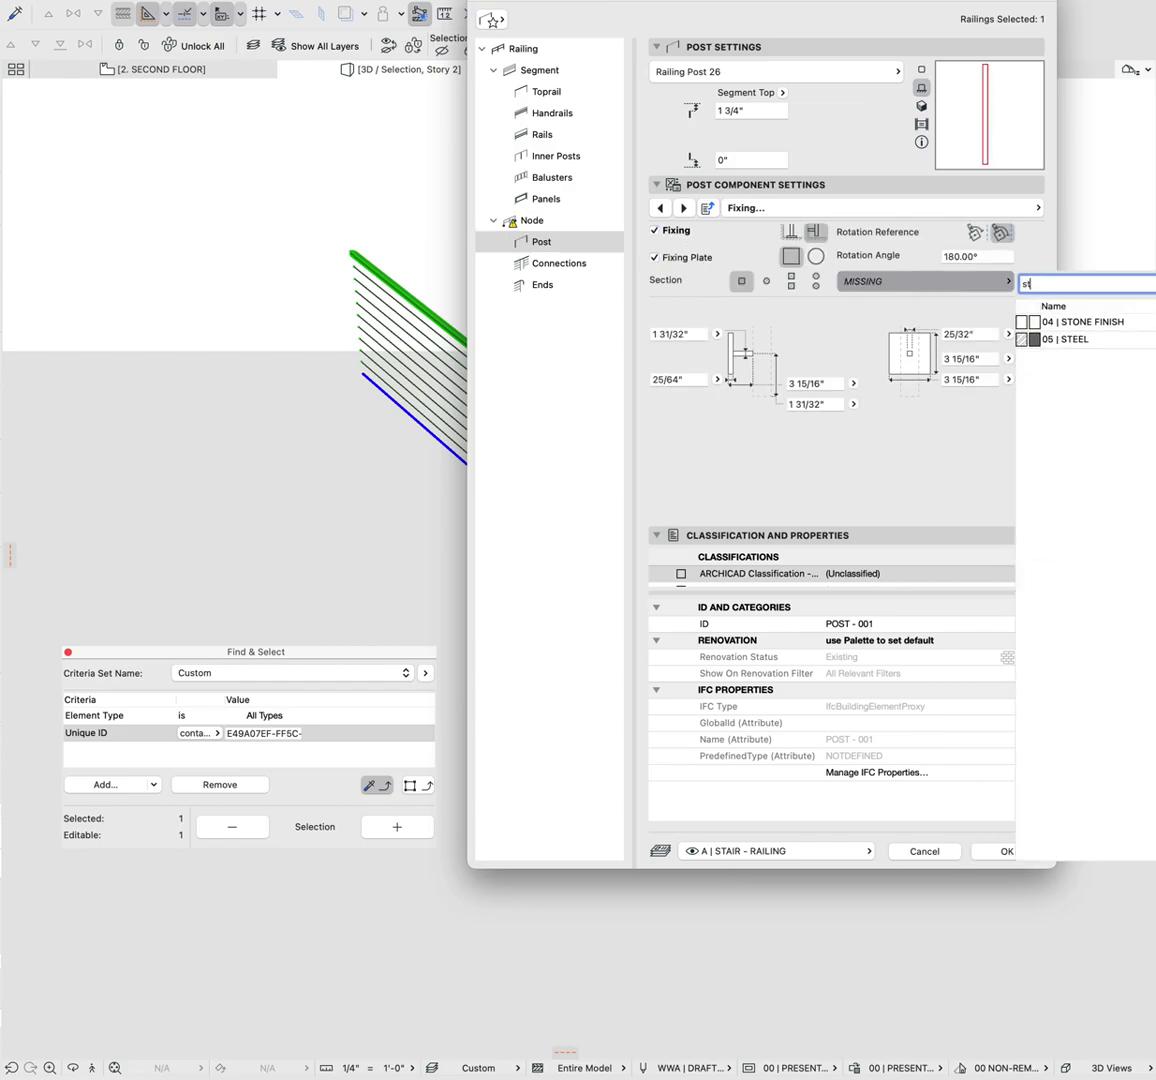
{"action": "key", "text": "Return"}
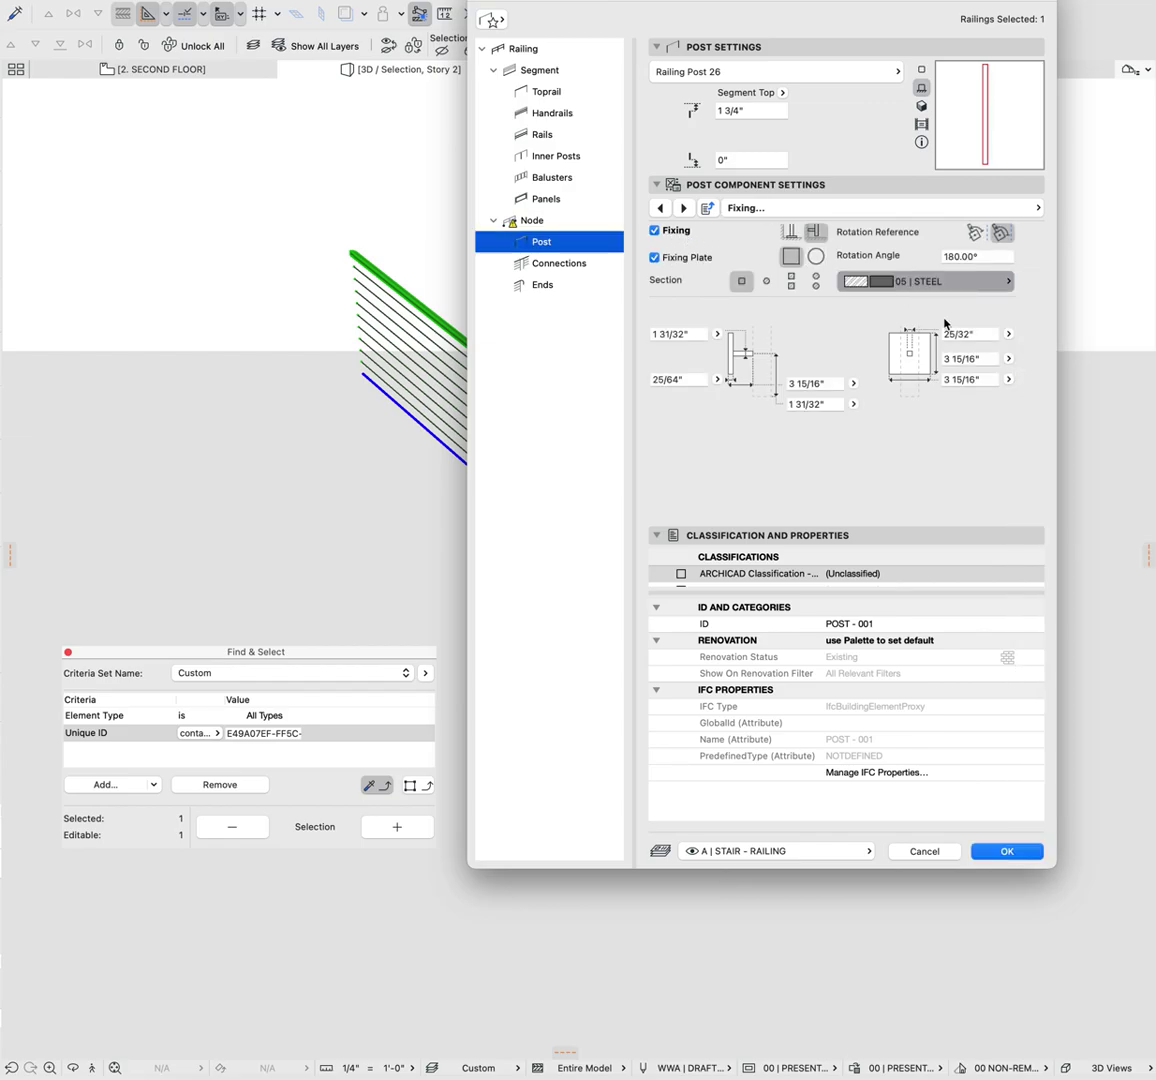
{"action": "left_click", "coordinate": [656, 231]}
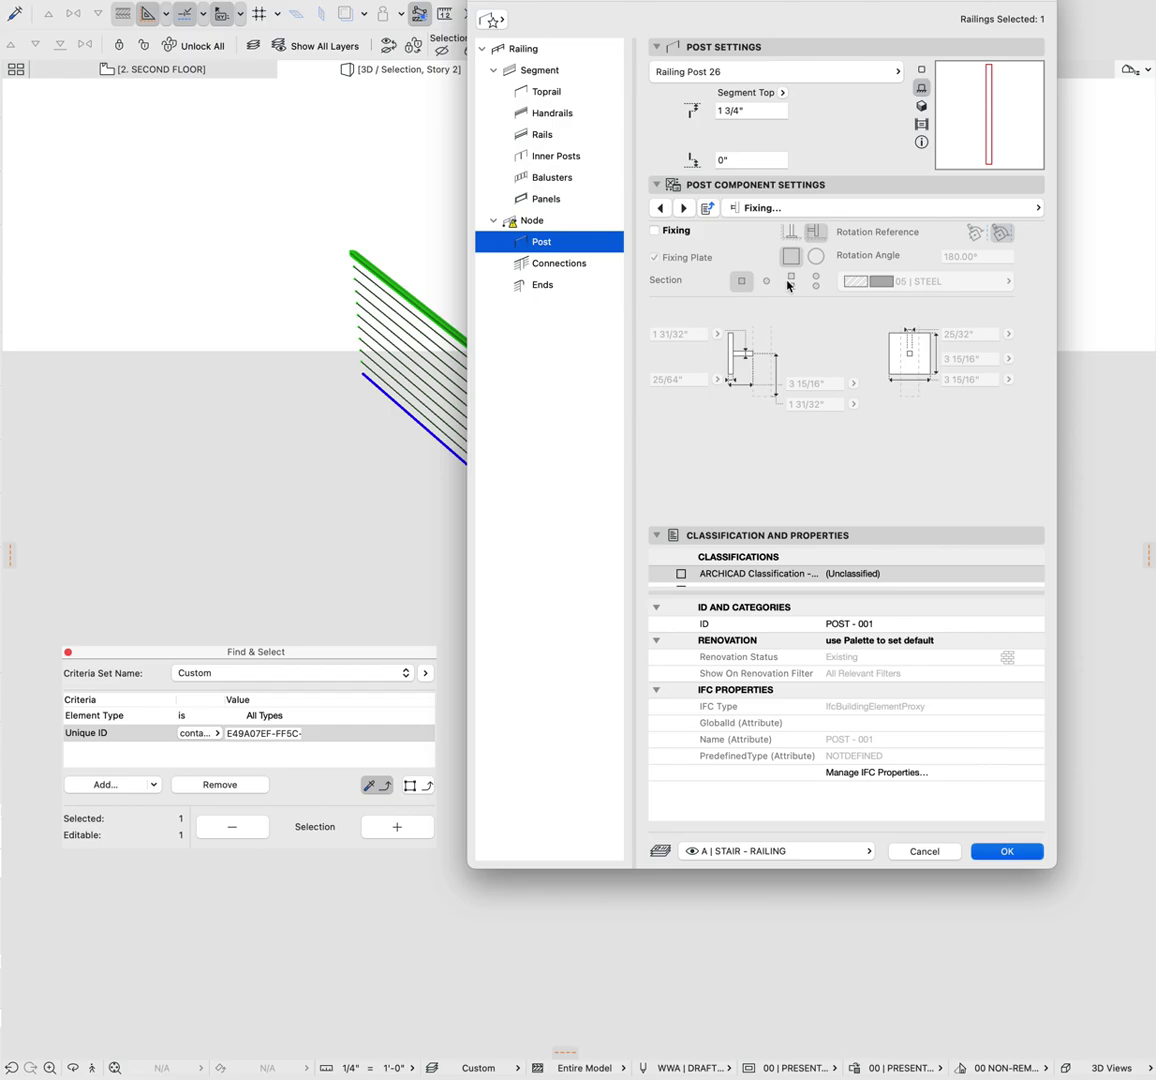
Step: Apply the railing settings and return to the report
{"action": "key", "text": "Return"}
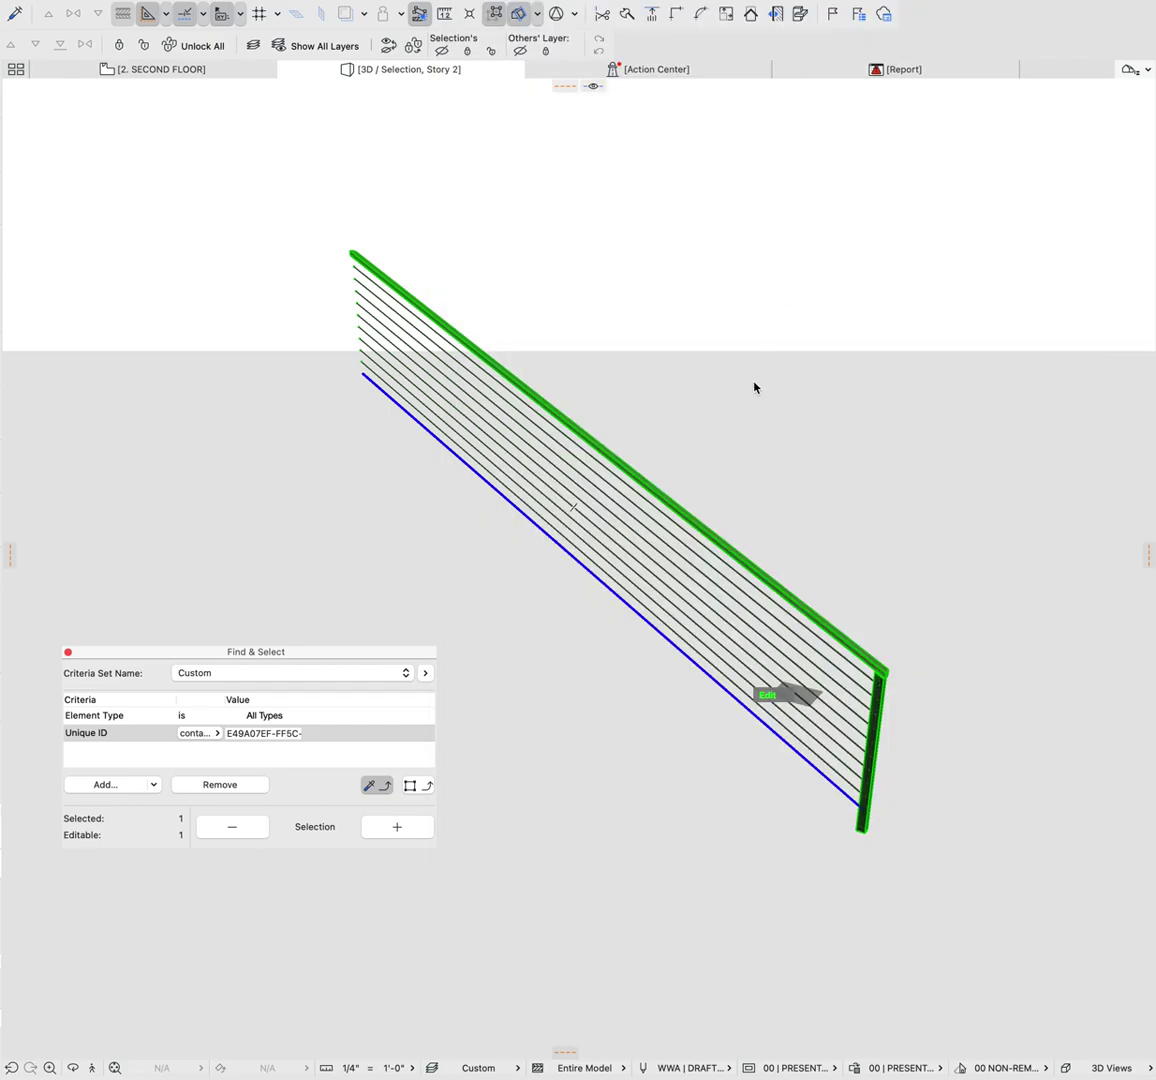
{"action": "left_click", "coordinate": [872, 72]}
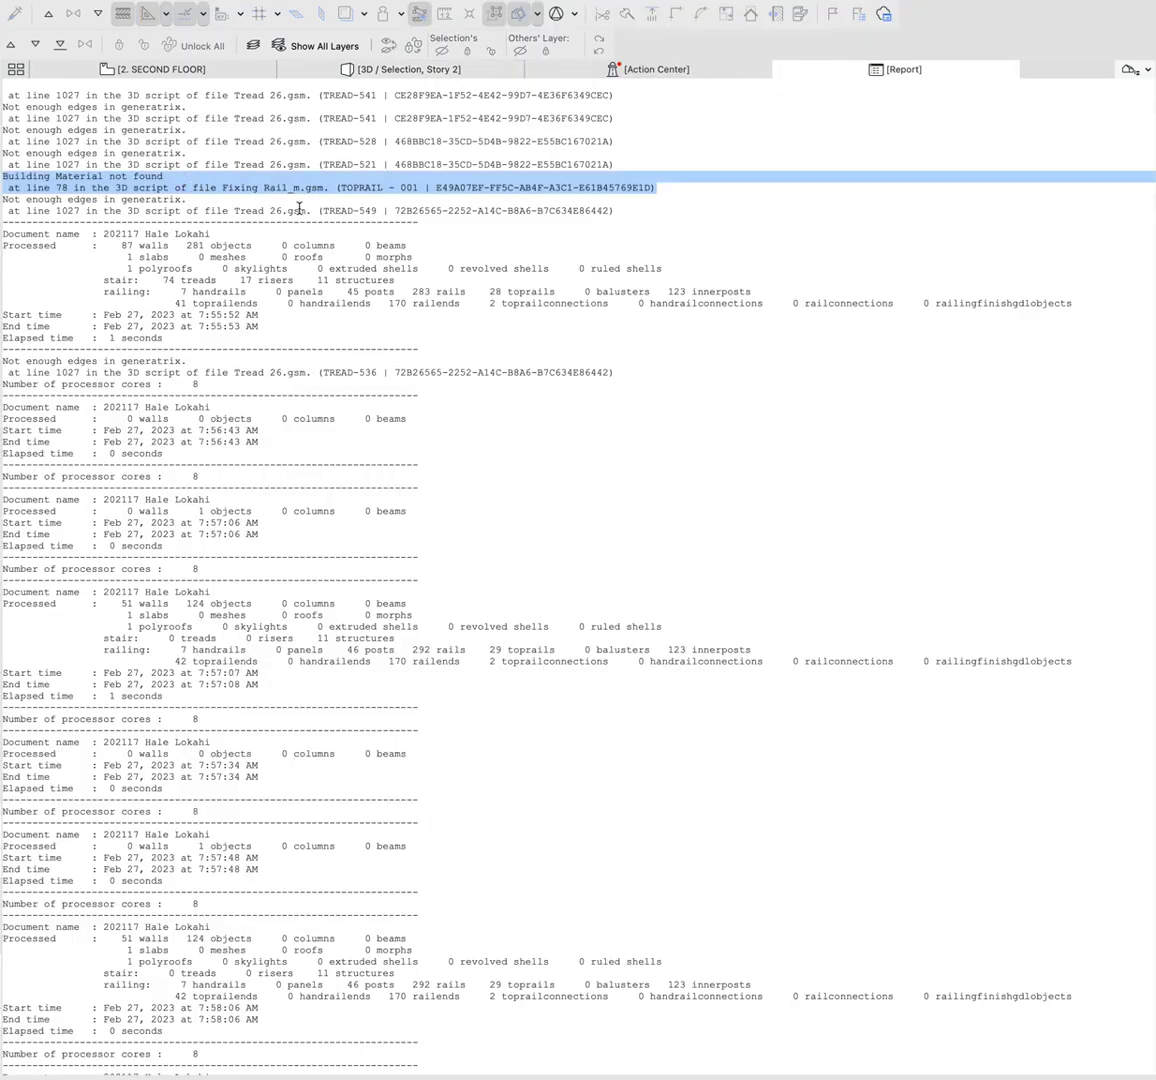